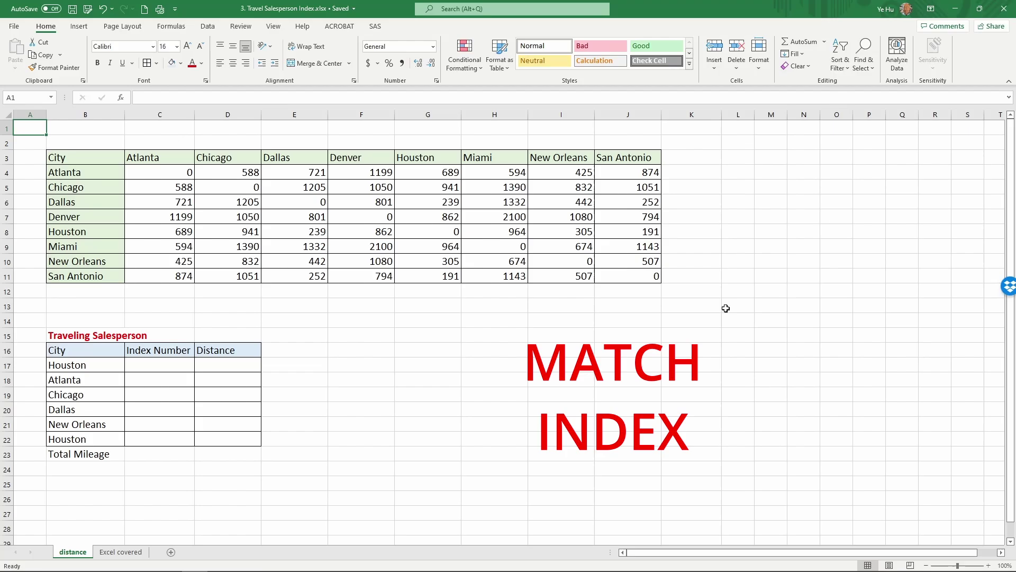
Review the city names Atlanta through San Antonio and the grid of distances between them
{"action": "left_click", "coordinate": [80, 216]}
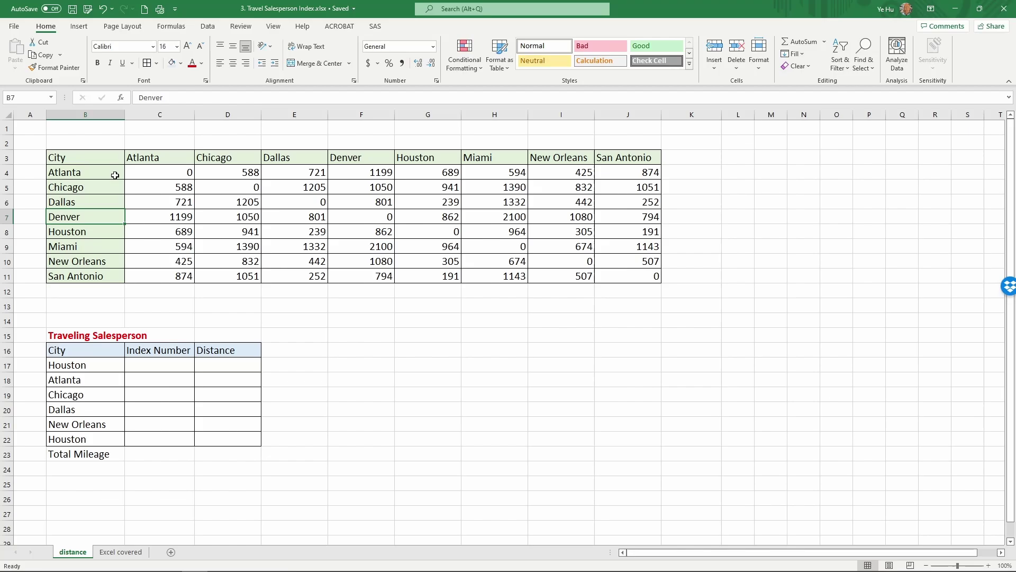
{"action": "left_click", "coordinate": [113, 175]}
{"action": "left_click", "coordinate": [109, 192]}
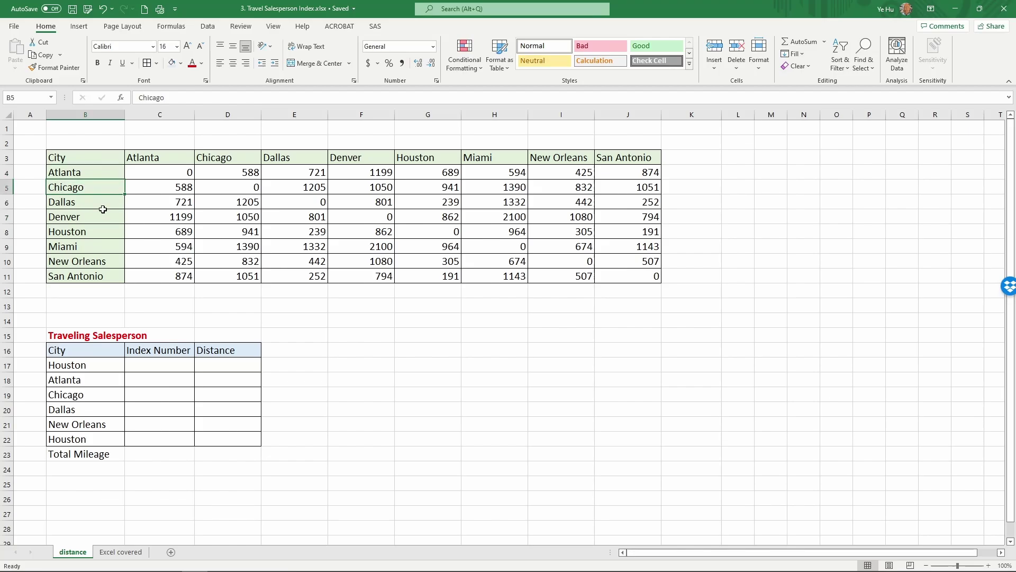
{"action": "left_click", "coordinate": [104, 201]}
{"action": "left_click", "coordinate": [103, 215]}
{"action": "left_click", "coordinate": [101, 230]}
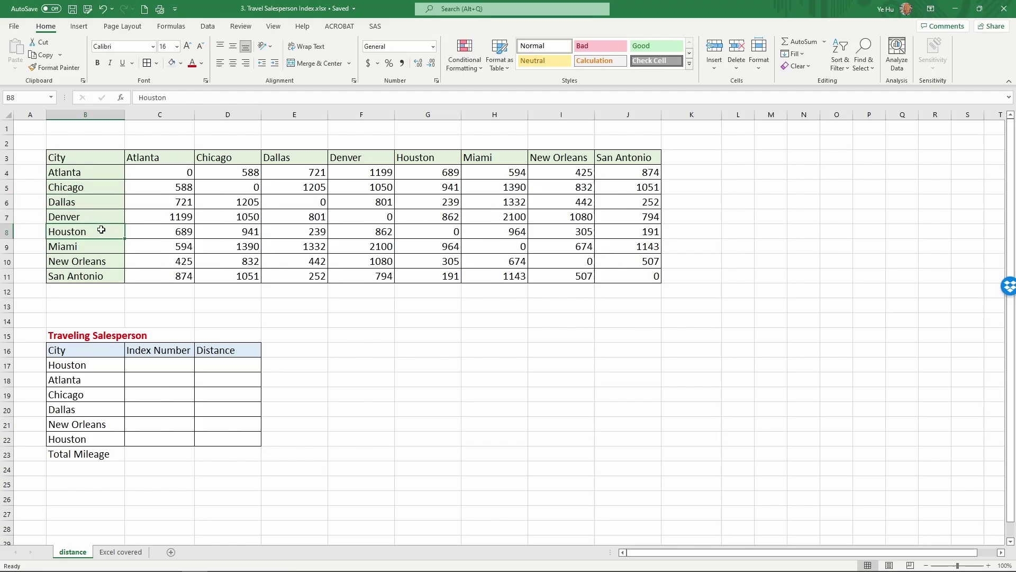
{"action": "left_click", "coordinate": [104, 249]}
{"action": "left_click", "coordinate": [104, 260]}
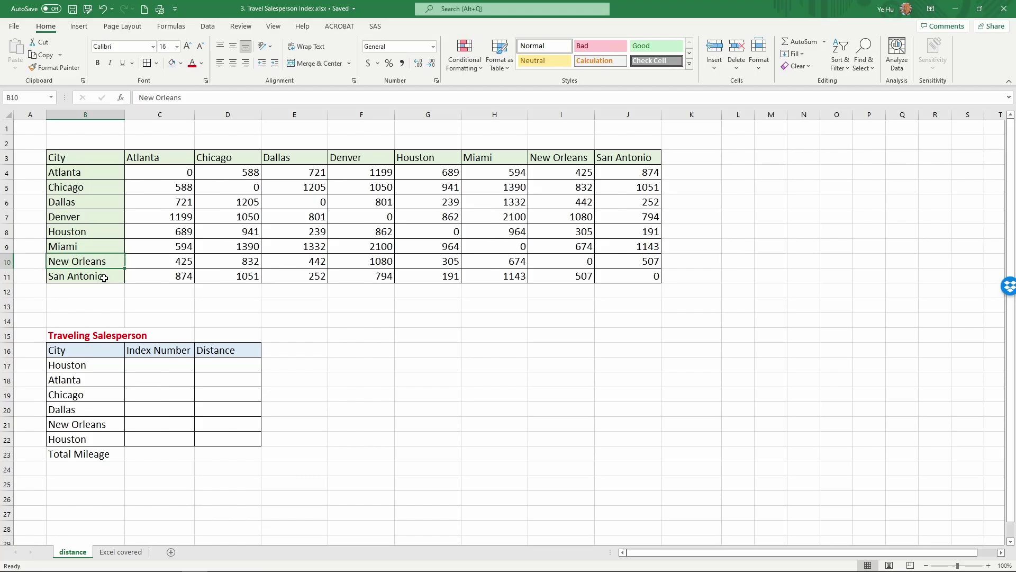
{"action": "left_click", "coordinate": [104, 278]}
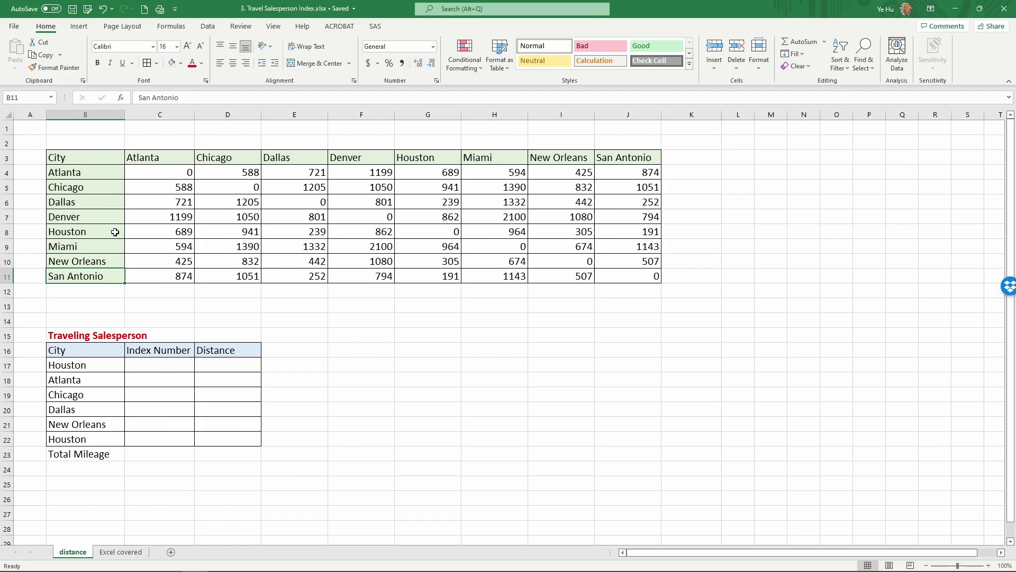
{"action": "left_click_drag", "start_coordinate": [172, 172], "coordinate": [603, 275]}
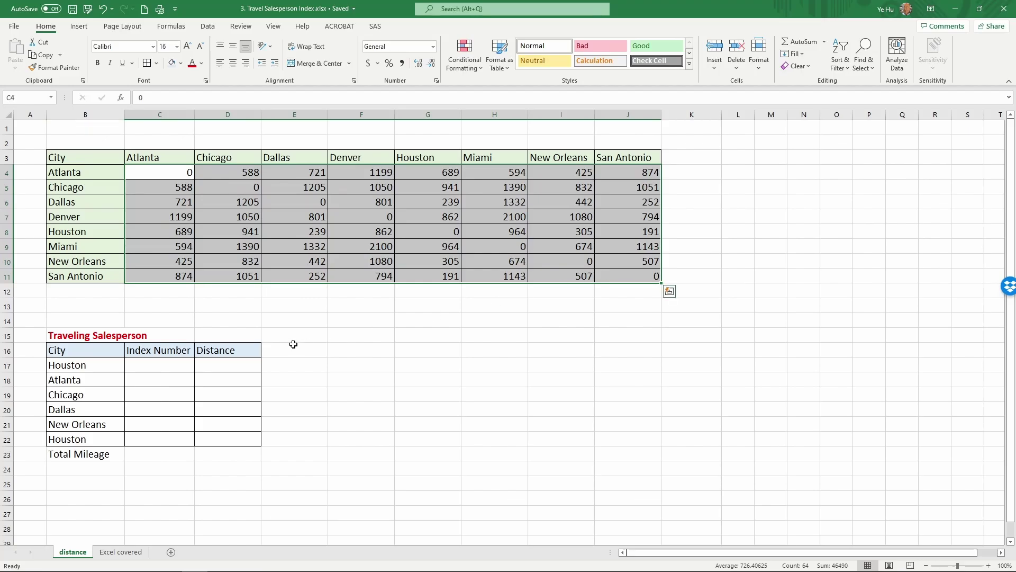
Make the Dallas-to-Houston distance 239 in G6 red
{"action": "left_click", "coordinate": [109, 202]}
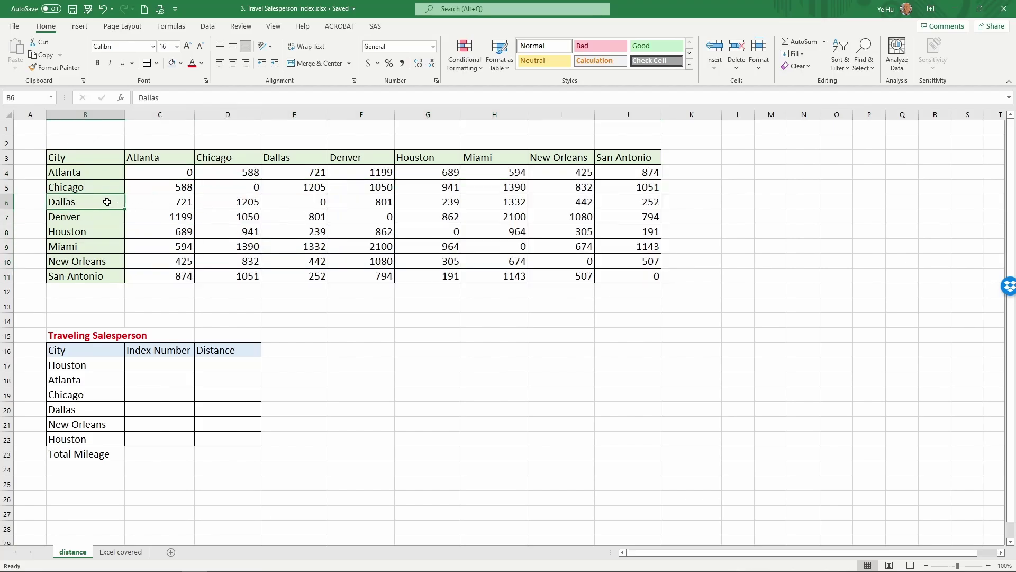
{"action": "left_click_drag", "start_coordinate": [82, 203], "coordinate": [415, 201]}
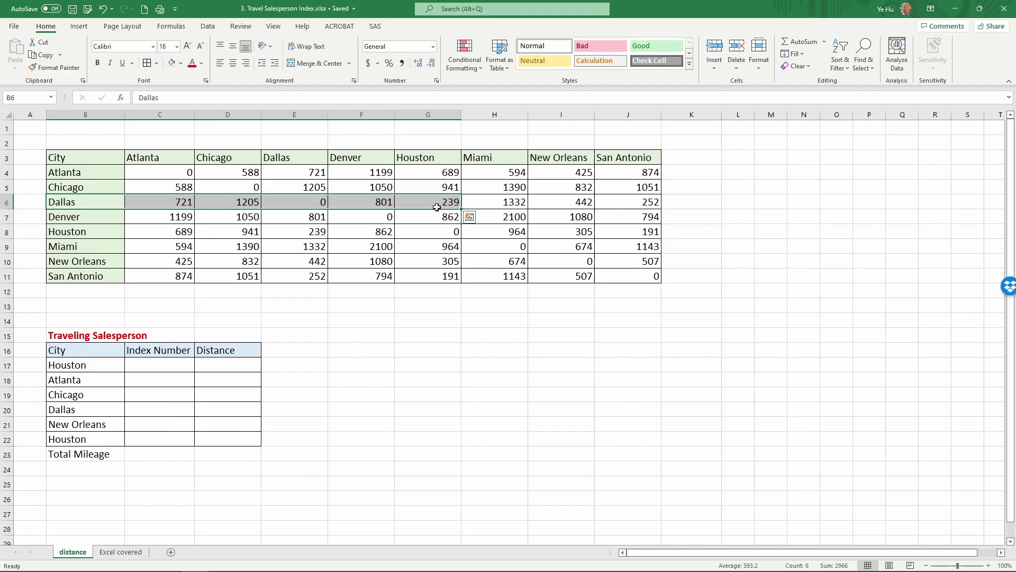
{"action": "left_click", "coordinate": [435, 206]}
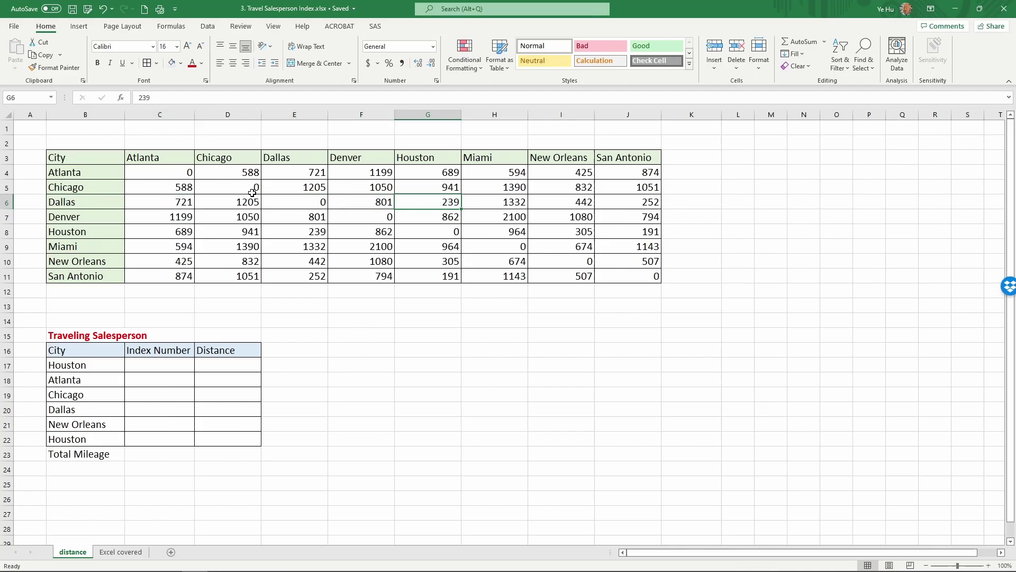
{"action": "left_click", "coordinate": [192, 63]}
Make the Houston-to-Chicago distance 941 in D8 red
{"action": "left_click", "coordinate": [96, 234]}
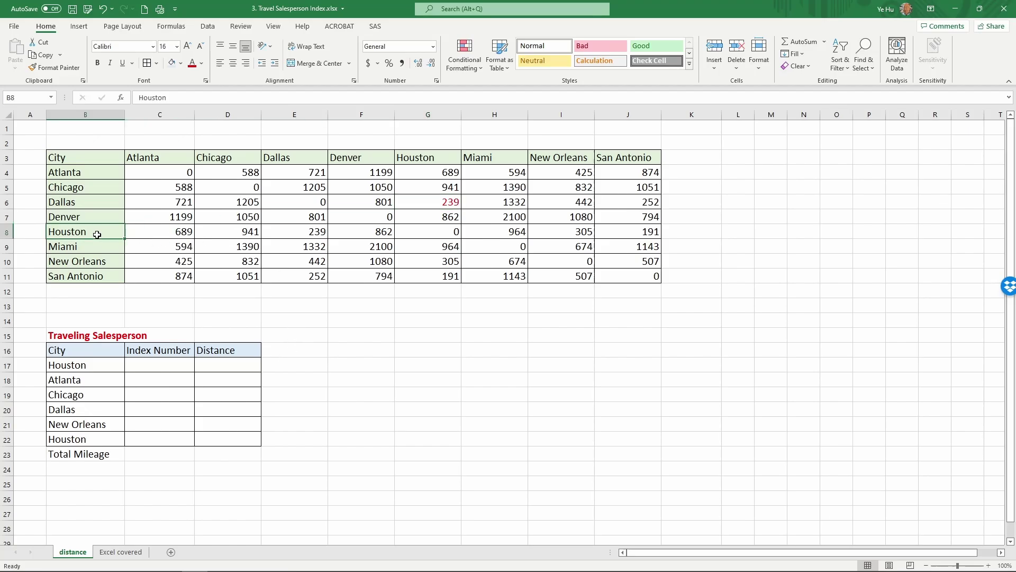
{"action": "left_click", "coordinate": [235, 231]}
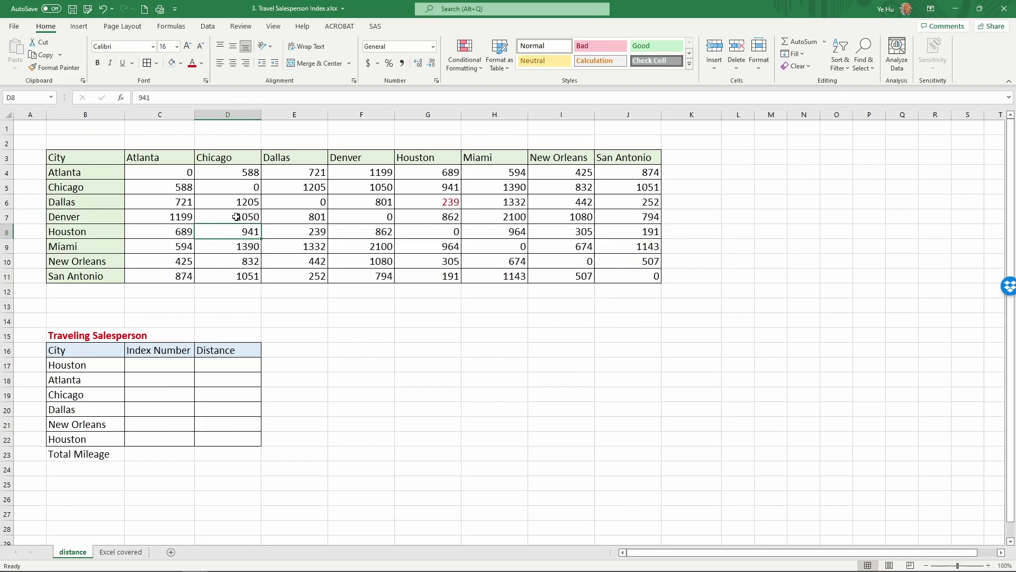
{"action": "left_click", "coordinate": [192, 63]}
{"action": "left_click", "coordinate": [83, 335]}
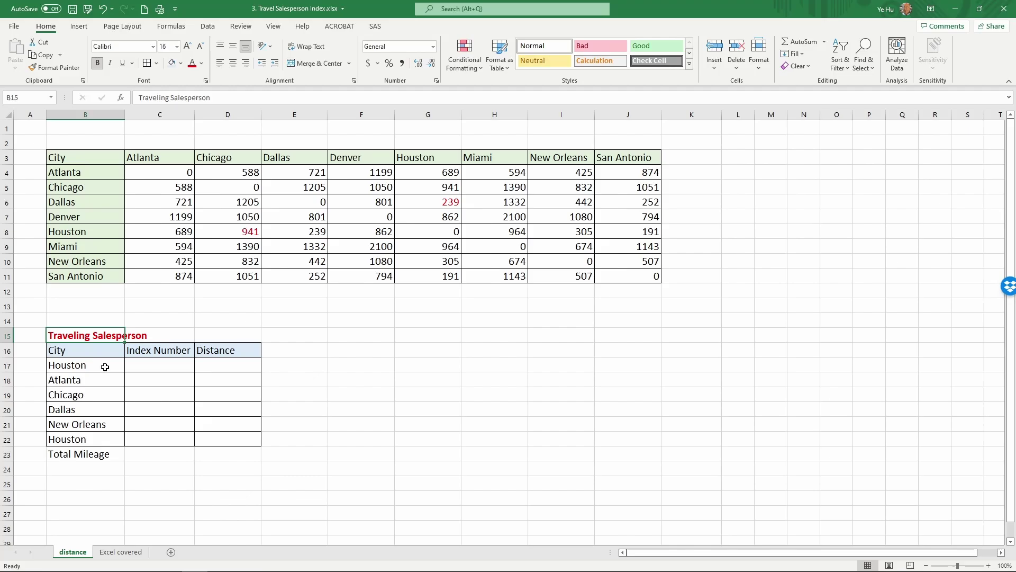
{"action": "left_click", "coordinate": [202, 453]}
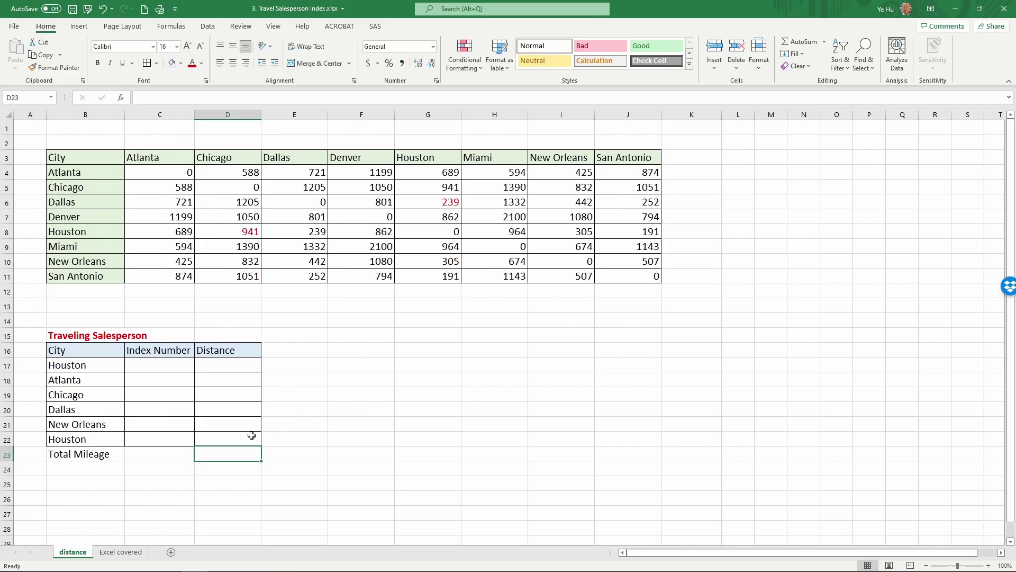
{"action": "left_click", "coordinate": [81, 365]}
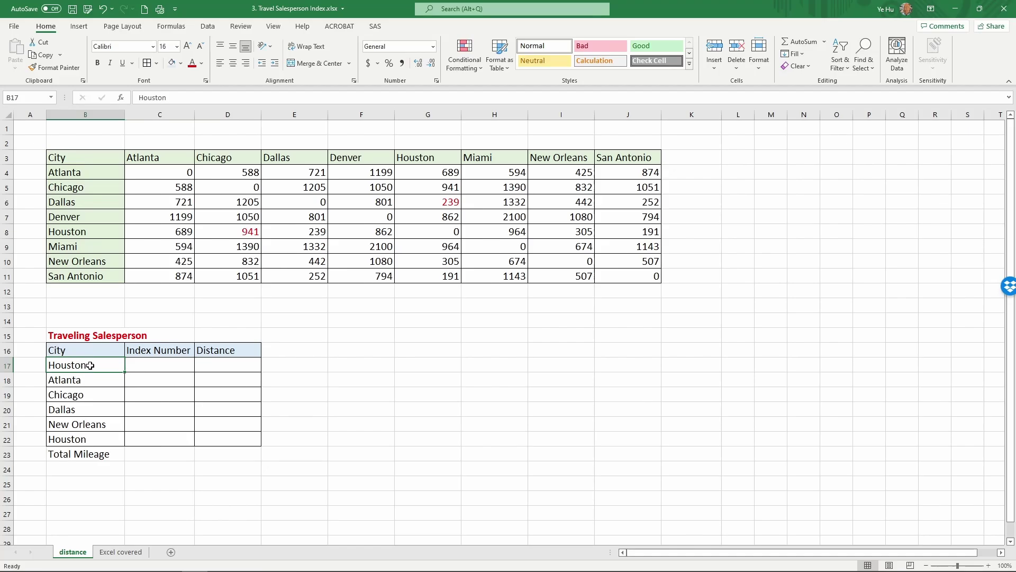
{"action": "left_click", "coordinate": [87, 378]}
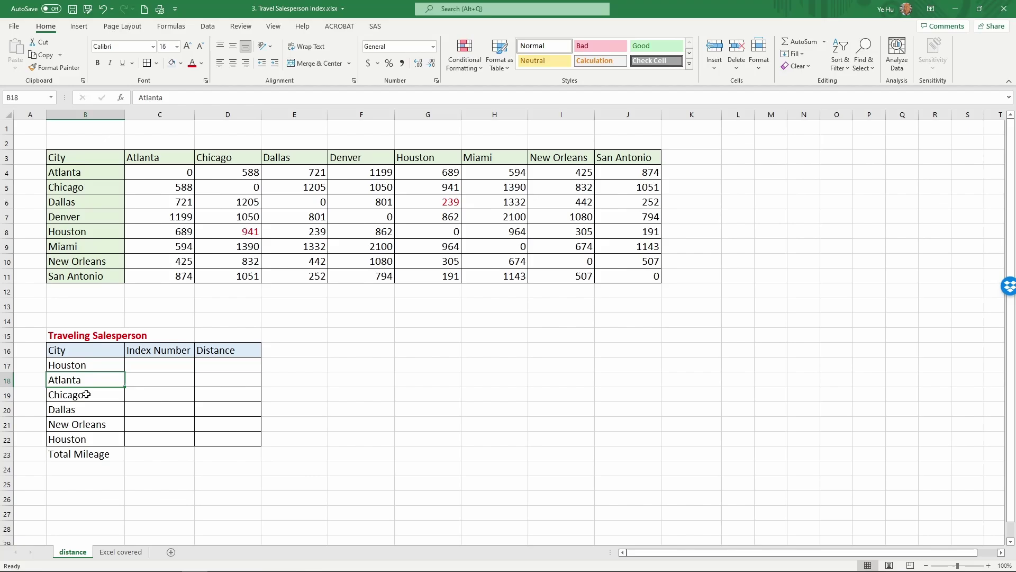
{"action": "left_click", "coordinate": [86, 394]}
{"action": "left_click", "coordinate": [86, 410]}
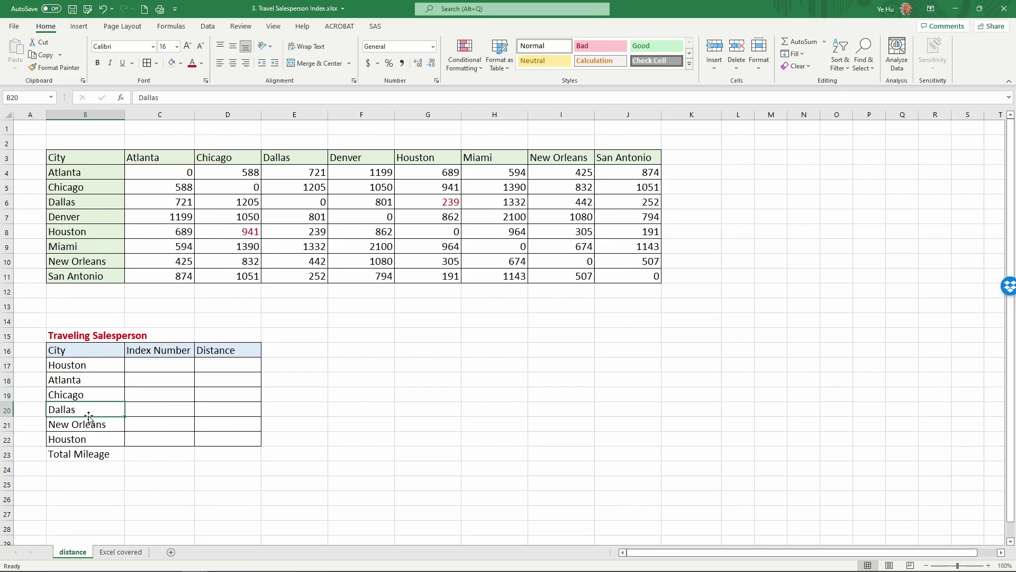
{"action": "left_click", "coordinate": [89, 421]}
{"action": "left_click", "coordinate": [87, 440]}
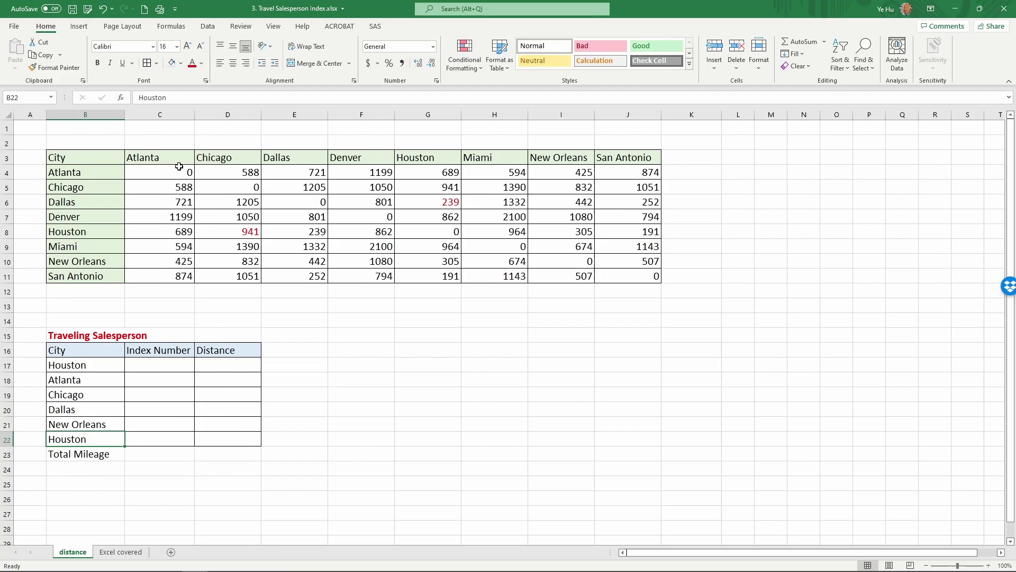
{"action": "left_click_drag", "start_coordinate": [178, 168], "coordinate": [608, 280]}
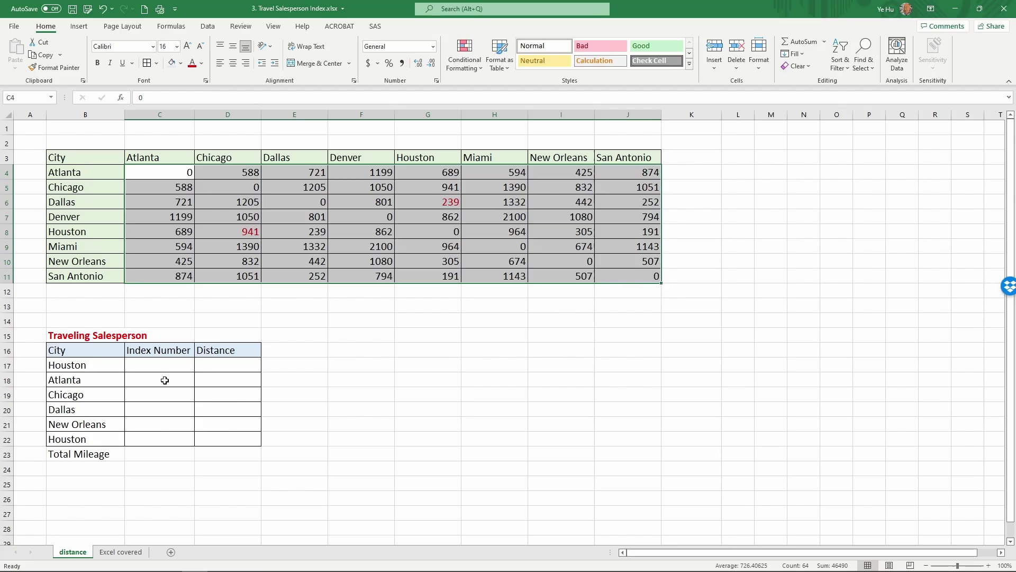
{"action": "left_click", "coordinate": [159, 364]}
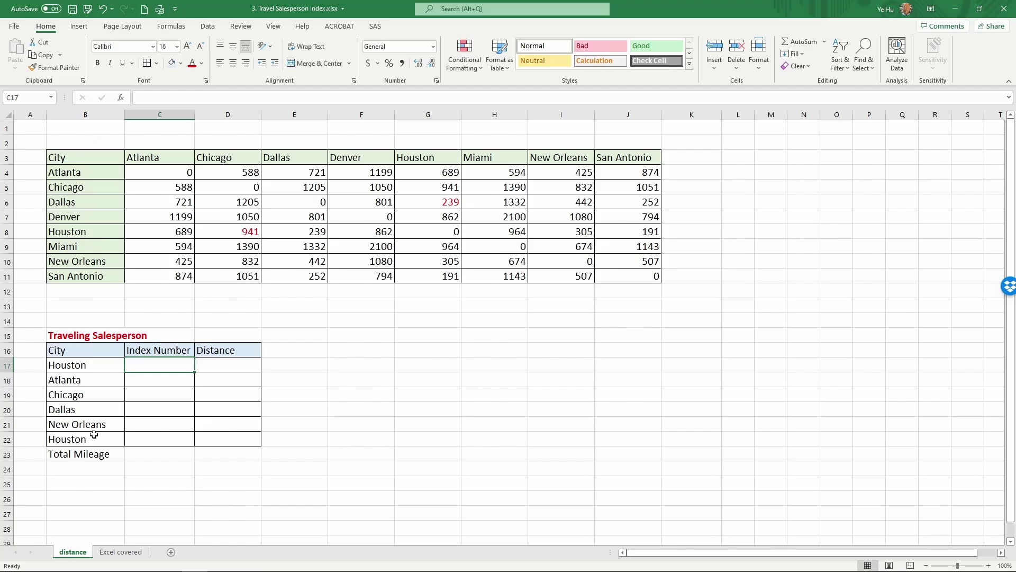
{"action": "left_click", "coordinate": [82, 174]}
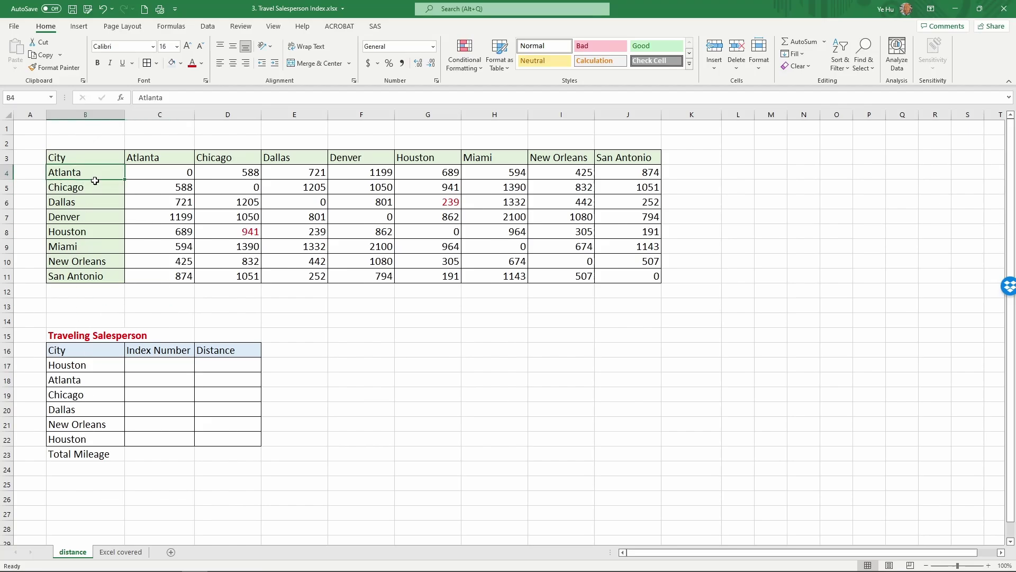
{"action": "left_click", "coordinate": [96, 183]}
{"action": "left_click", "coordinate": [96, 200]}
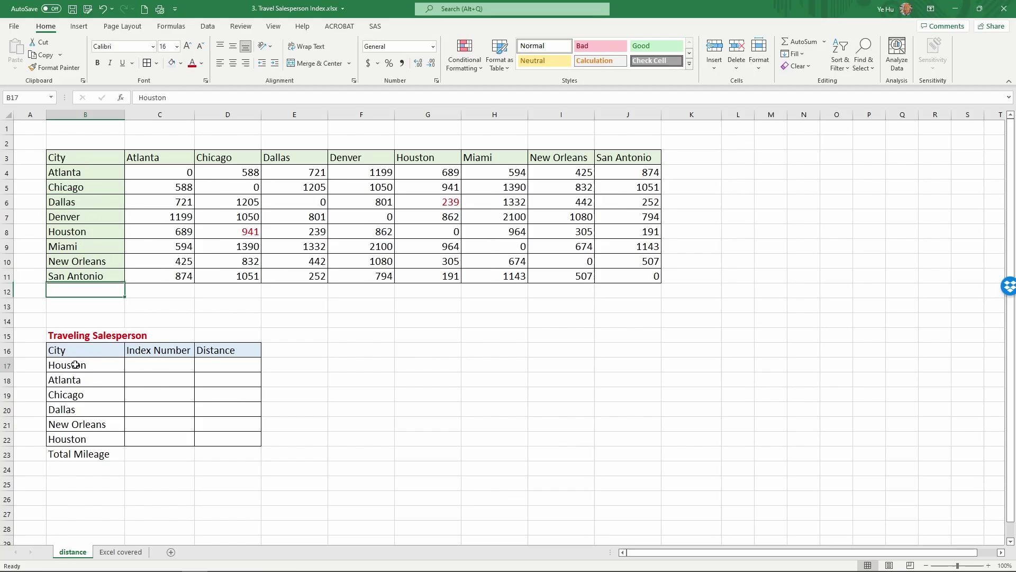
{"action": "left_click_drag", "start_coordinate": [76, 365], "coordinate": [89, 438]}
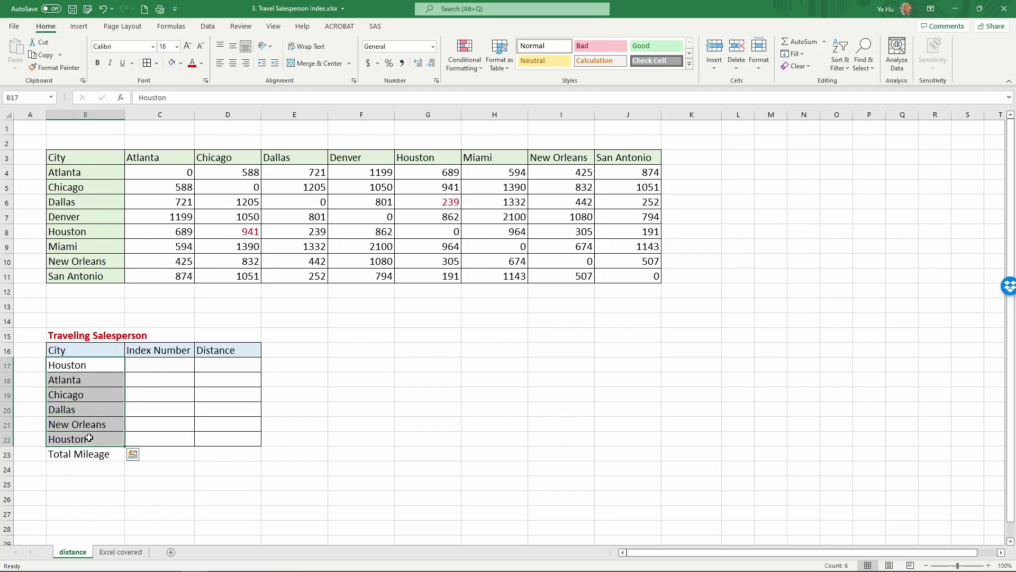
{"action": "left_click", "coordinate": [157, 365]}
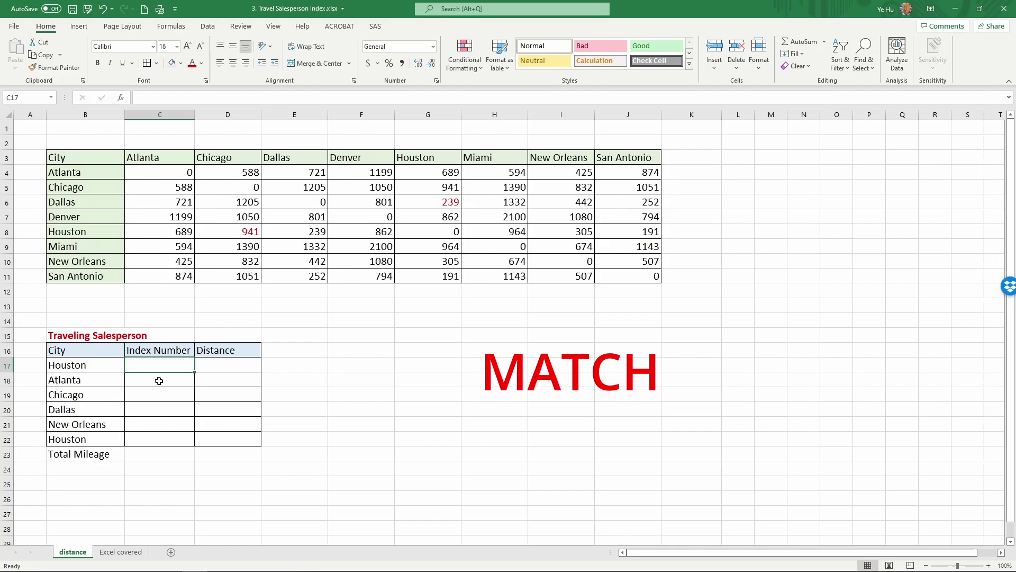
Enter =MATCH(B17,$B$4:$B$11,0) in C17, returning 5 for Houston
{"action": "type", "text": "="}
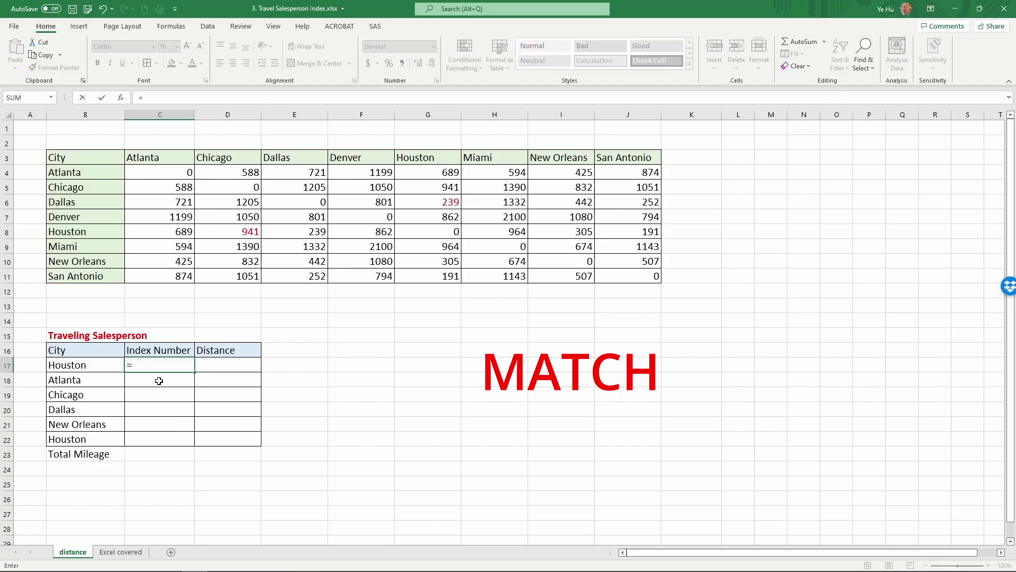
{"action": "type", "text": "match("}
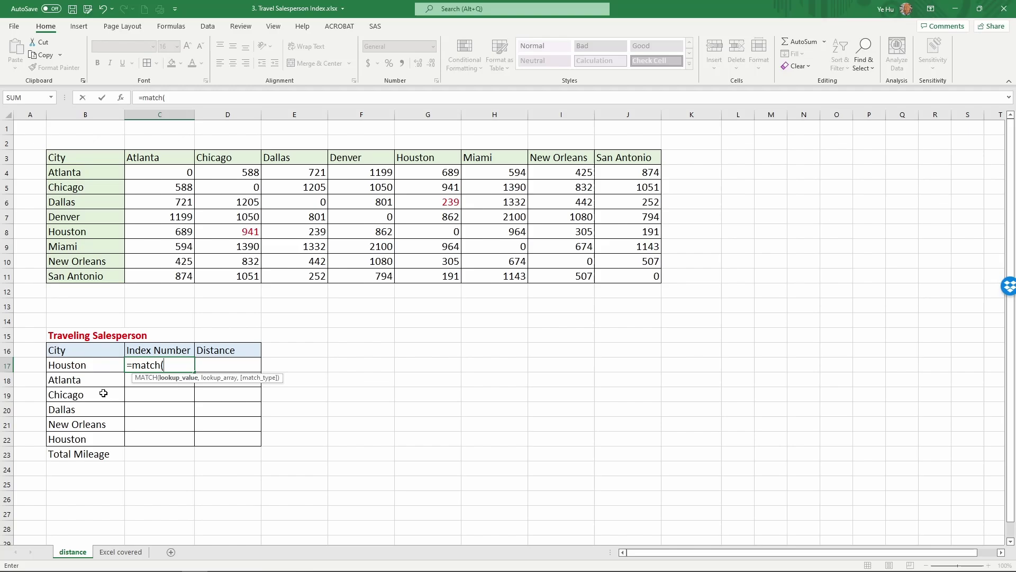
{"action": "left_click", "coordinate": [90, 364]}
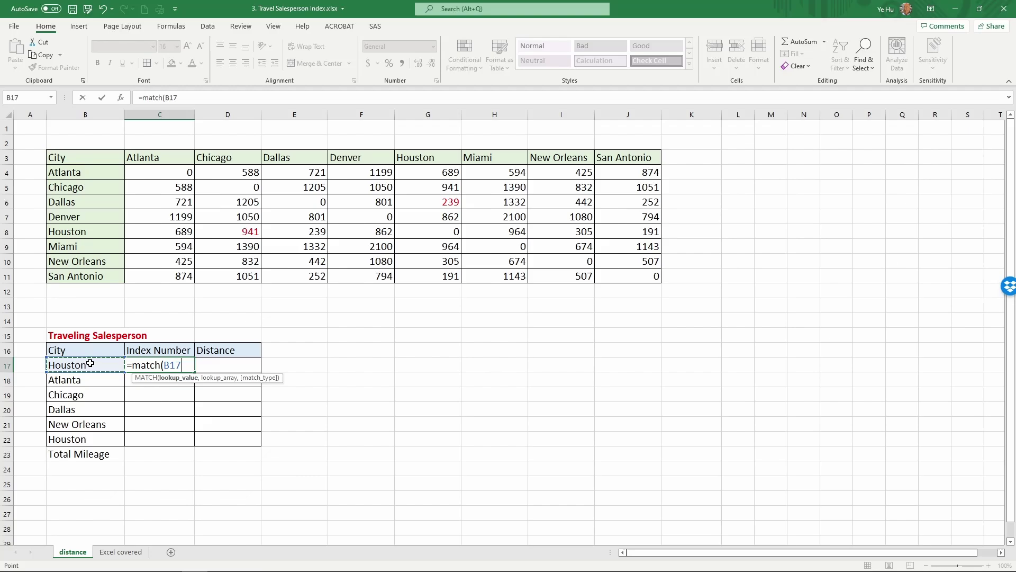
{"action": "type", "text": ","}
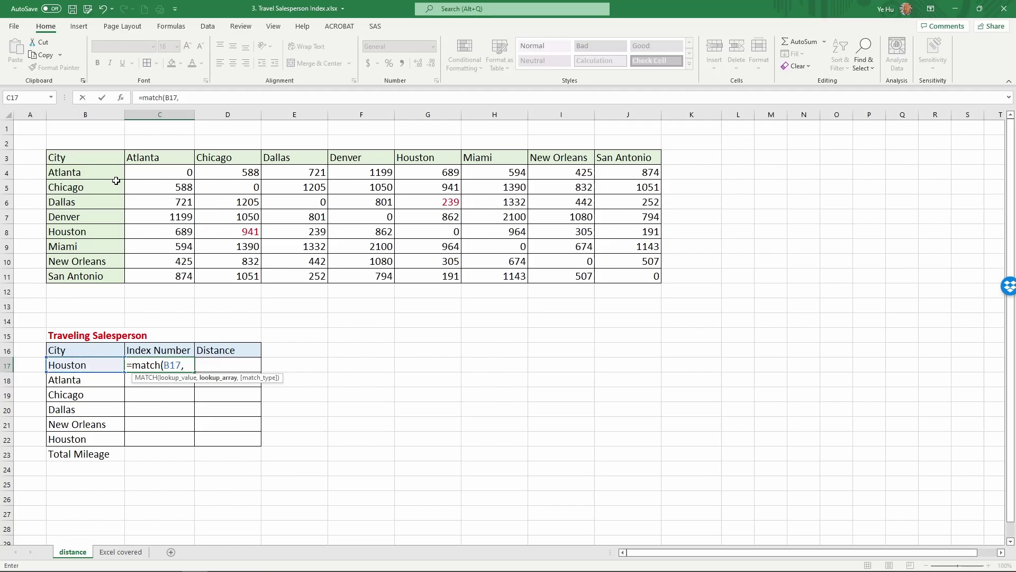
{"action": "left_click_drag", "start_coordinate": [109, 175], "coordinate": [87, 273]}
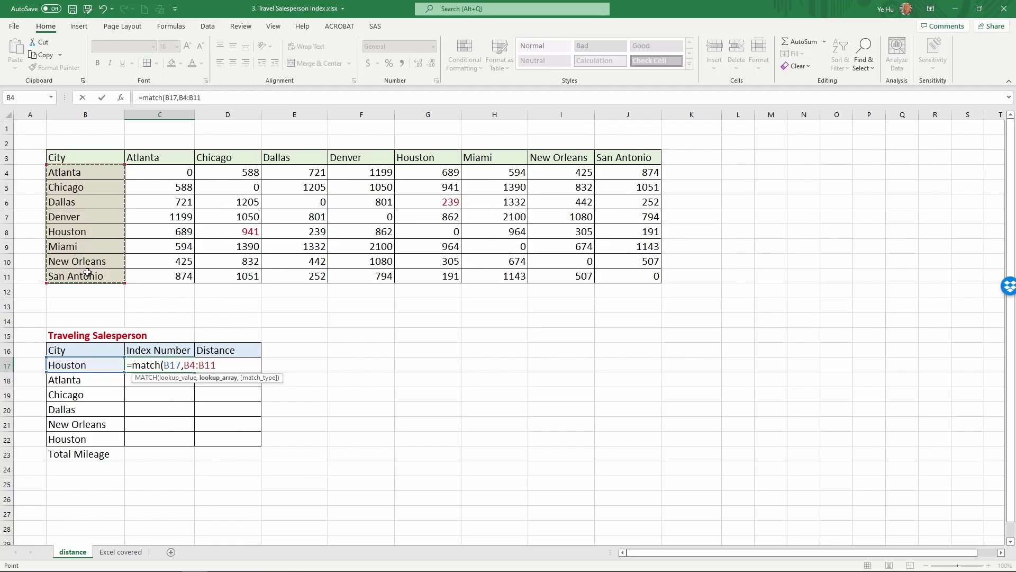
{"action": "key", "text": "F4"}
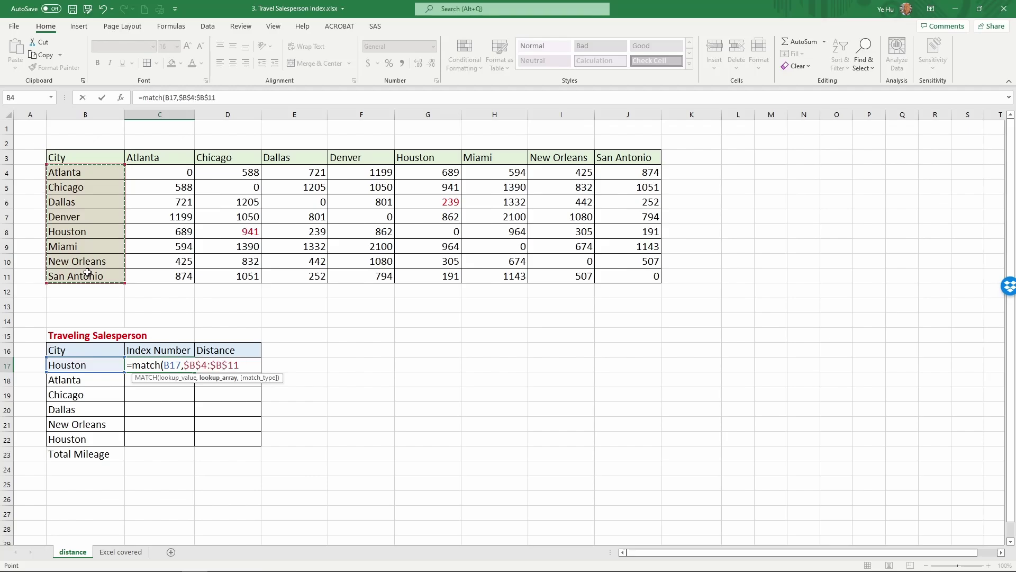
{"action": "type", "text": ","}
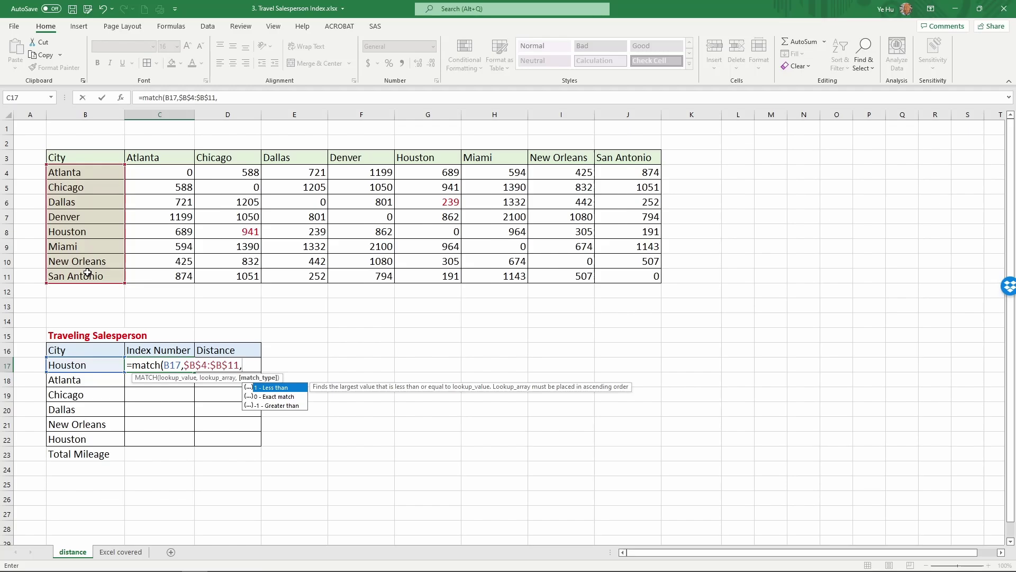
{"action": "type", "text": "0)"}
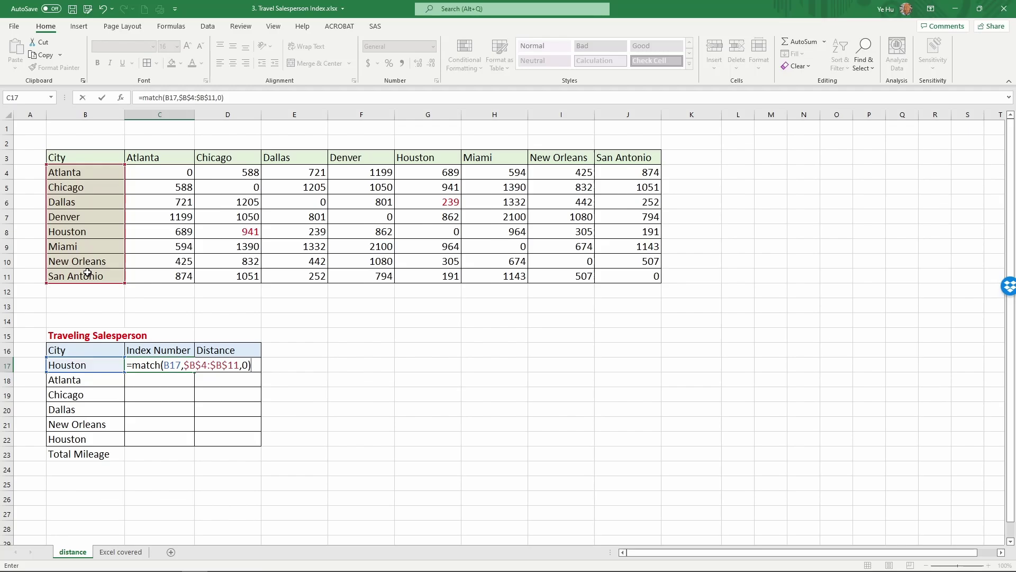
{"action": "key", "text": "Return"}
{"action": "left_click", "coordinate": [167, 364]}
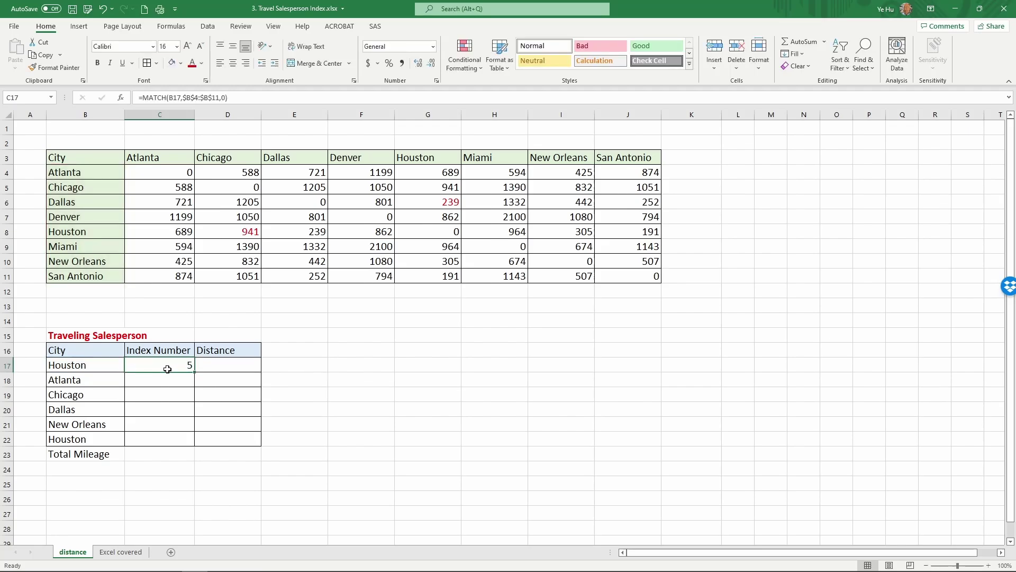
Review C17's MATCH formula against Houston's position in the city list B4:B11
{"action": "left_click", "coordinate": [81, 187]}
{"action": "left_click", "coordinate": [81, 207]}
{"action": "left_click", "coordinate": [83, 218]}
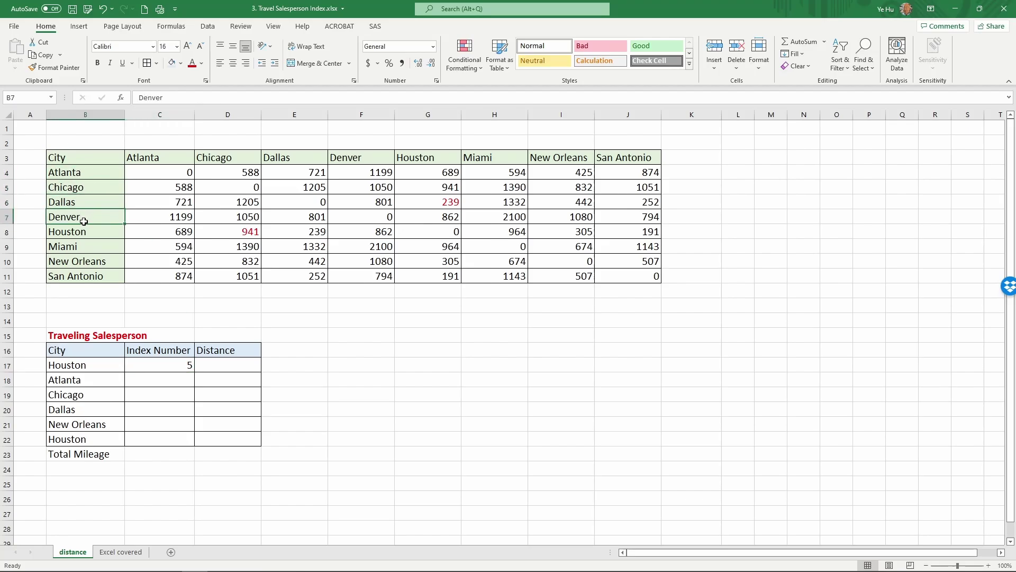
{"action": "left_click", "coordinate": [82, 233]}
{"action": "left_click", "coordinate": [173, 366]}
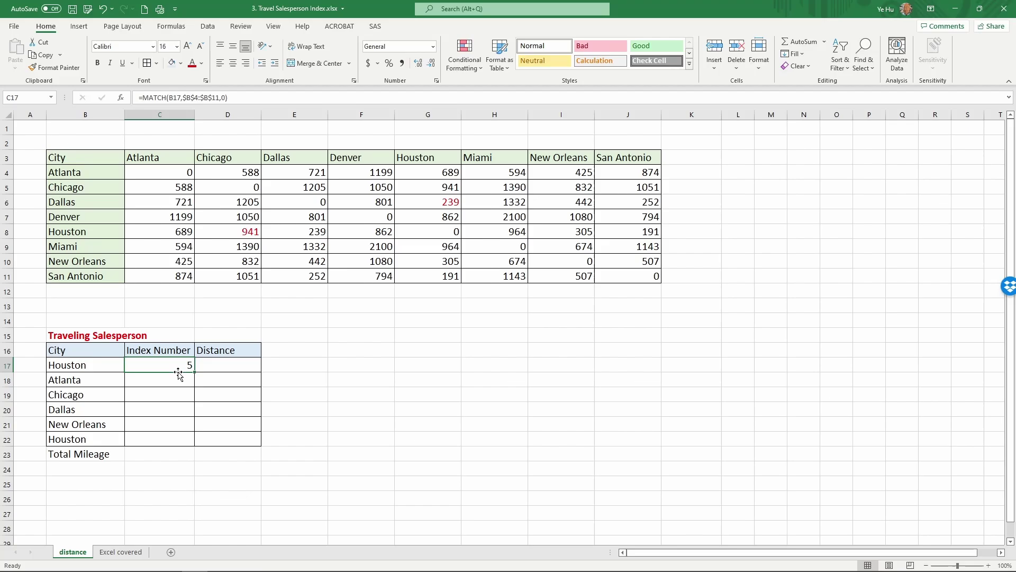
{"action": "left_click", "coordinate": [111, 365]}
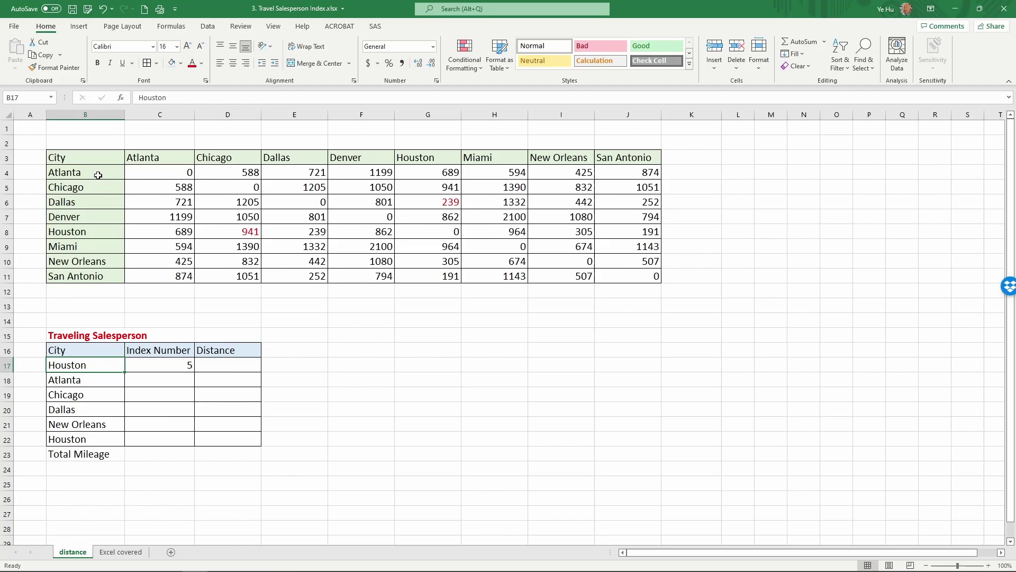
{"action": "left_click_drag", "start_coordinate": [97, 172], "coordinate": [93, 271]}
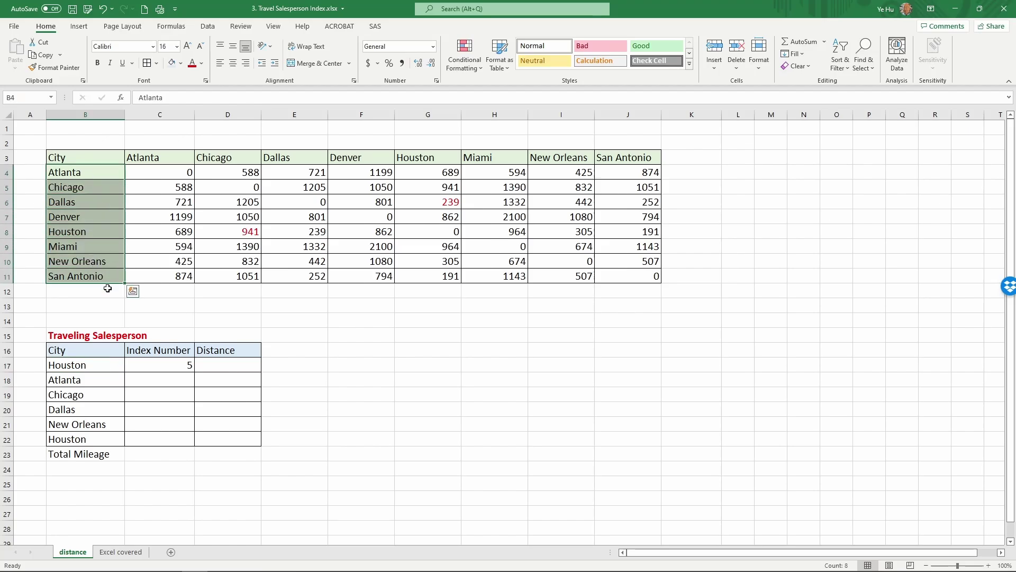
{"action": "left_click", "coordinate": [178, 364]}
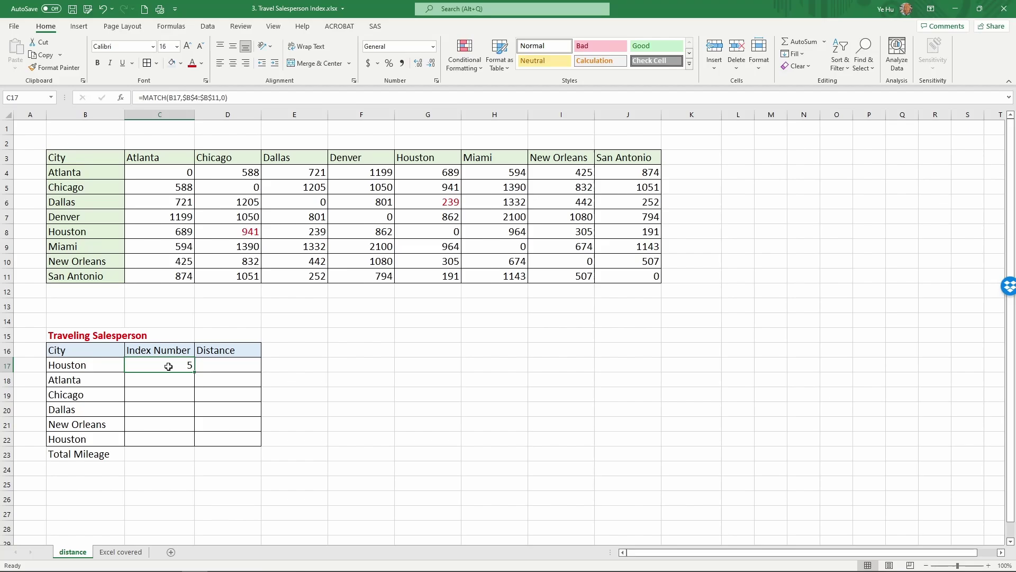
Fill the MATCH formula from C17 down to C22 and verify the index numbers against the city list
{"action": "left_click_drag", "start_coordinate": [195, 372], "coordinate": [192, 440]}
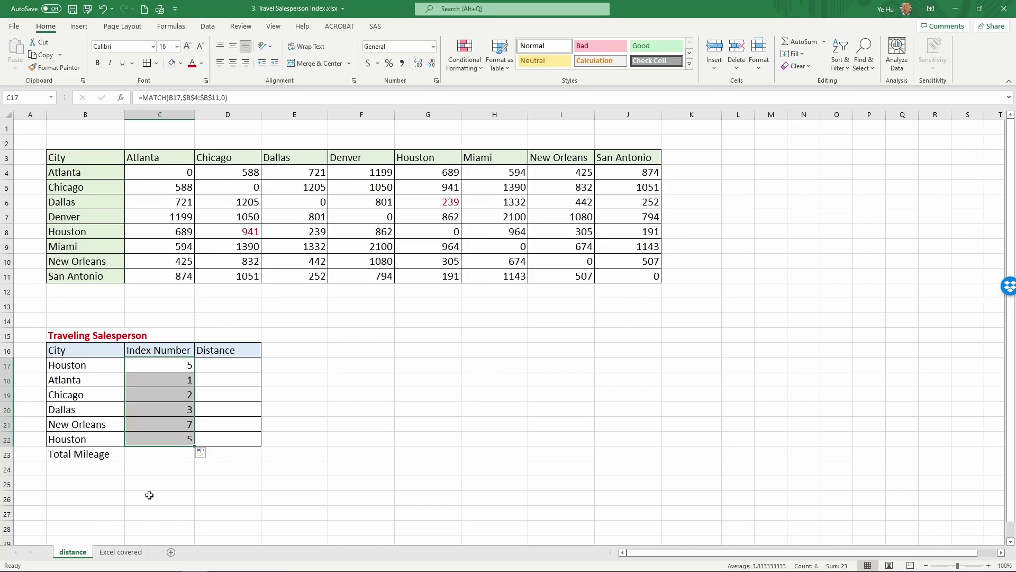
{"action": "left_click", "coordinate": [154, 381]}
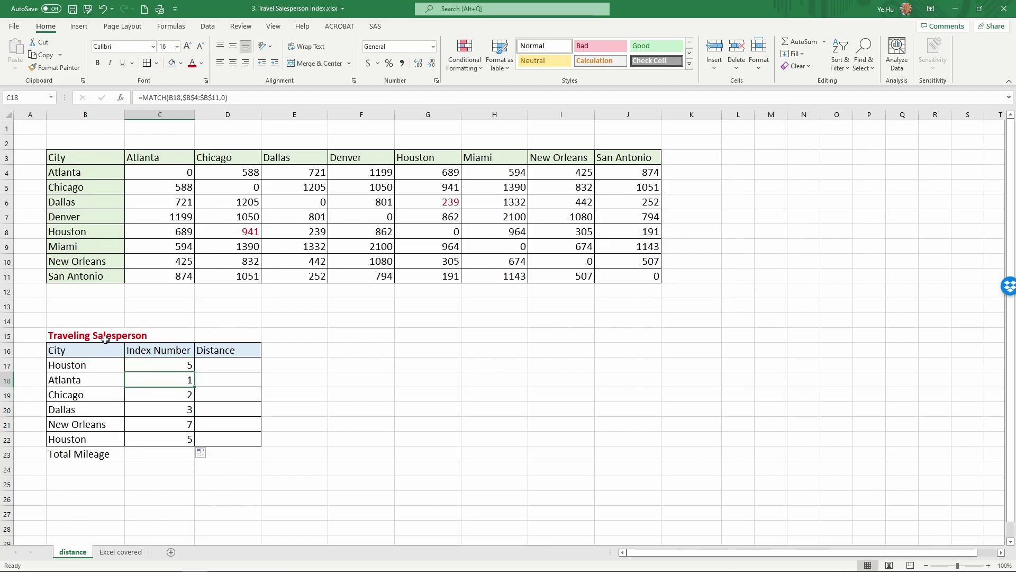
{"action": "left_click", "coordinate": [71, 173]}
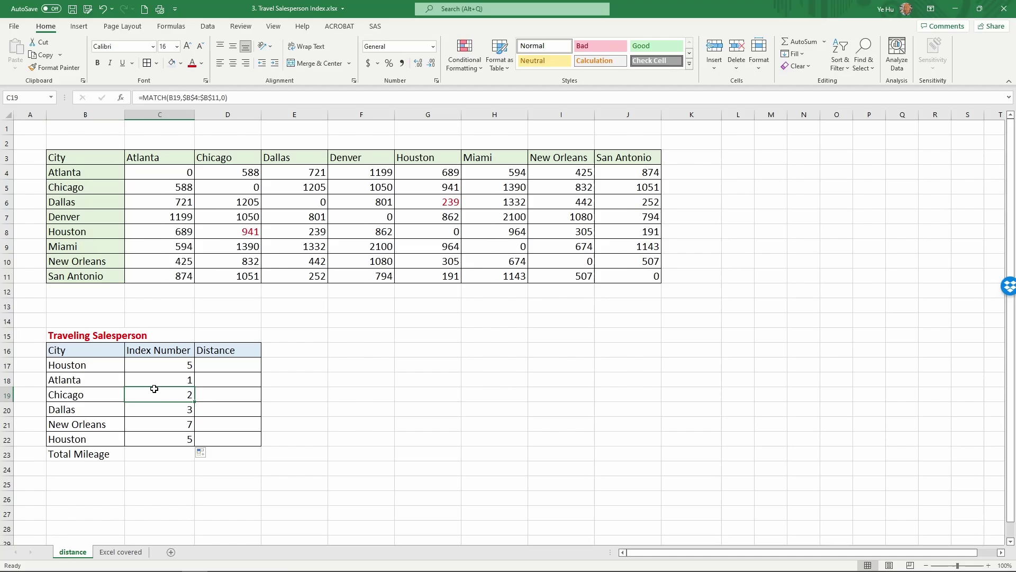
{"action": "left_click", "coordinate": [69, 190]}
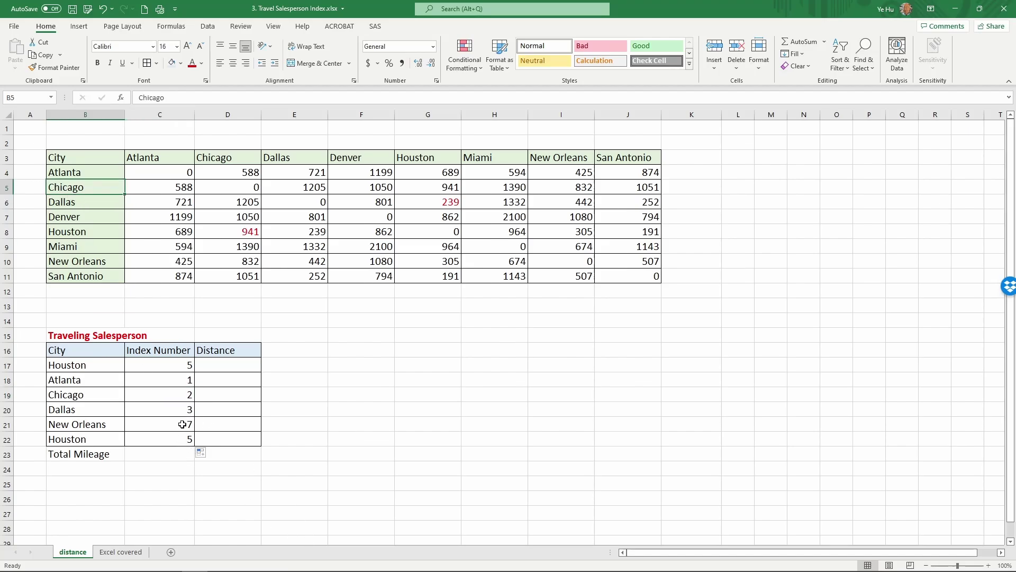
{"action": "left_click_drag", "start_coordinate": [177, 364], "coordinate": [179, 442]}
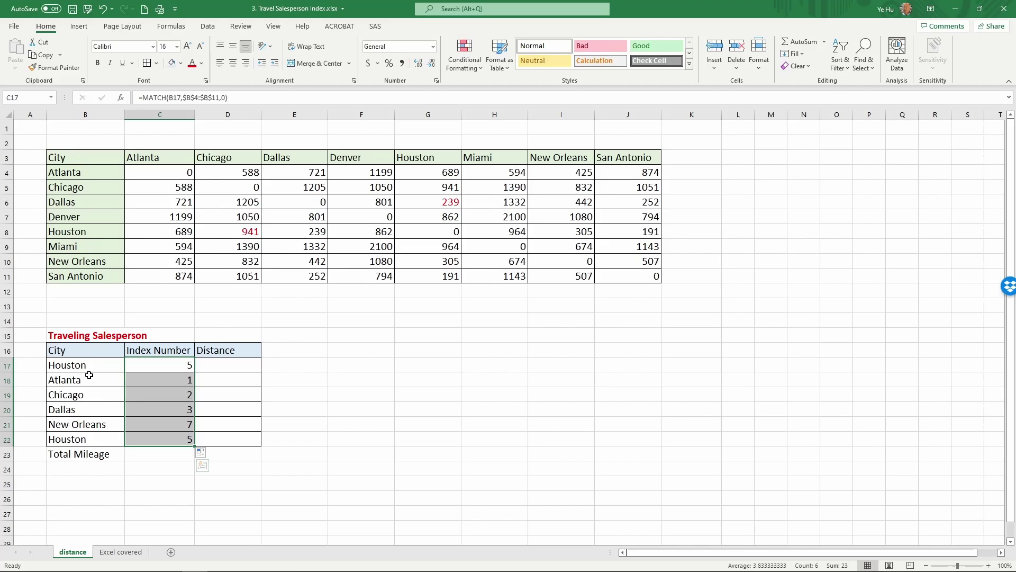
{"action": "left_click_drag", "start_coordinate": [84, 175], "coordinate": [86, 270]}
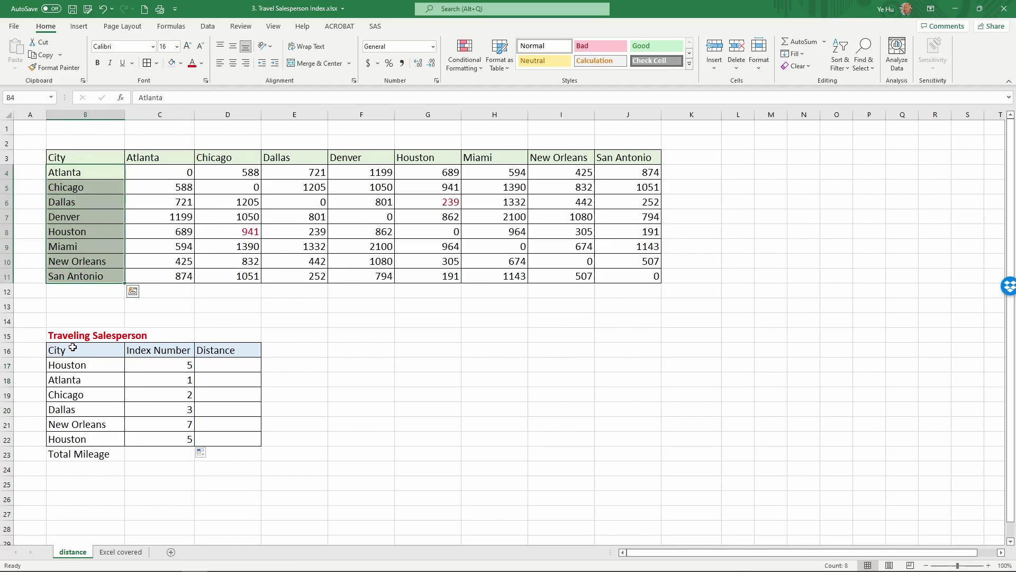
{"action": "left_click", "coordinate": [229, 379]}
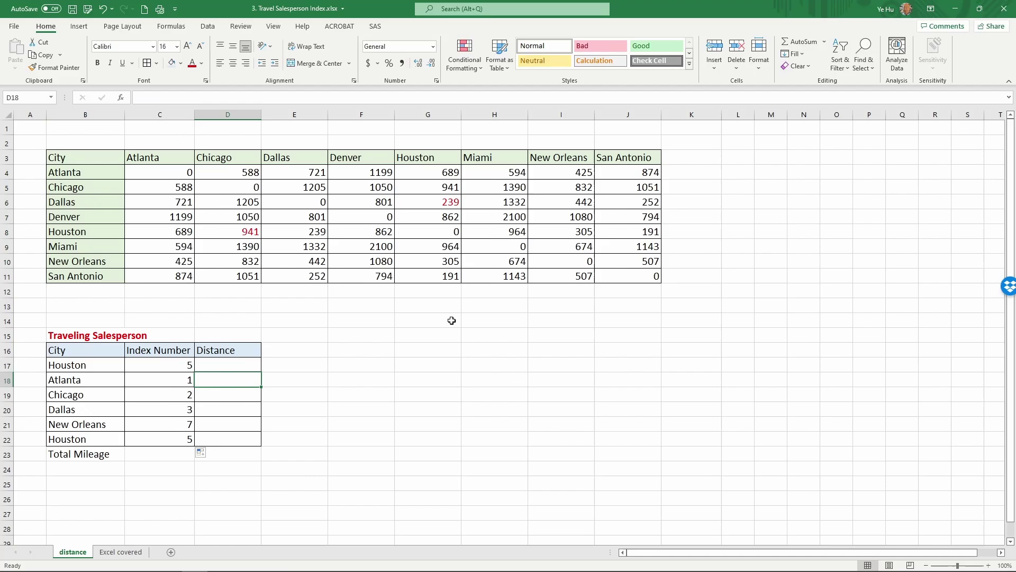
{"action": "left_click", "coordinate": [216, 381]}
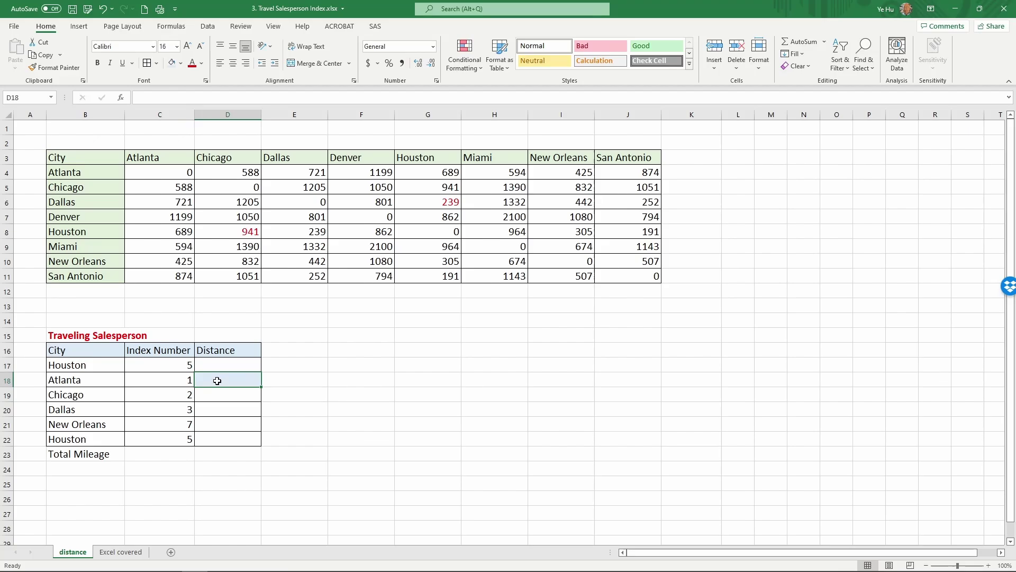
{"action": "left_click", "coordinate": [142, 365]}
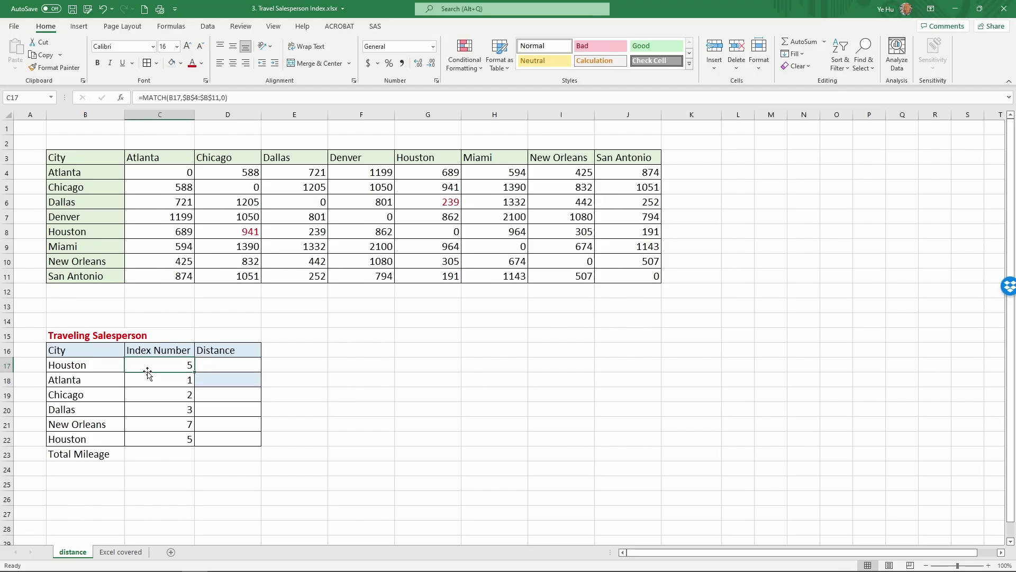
{"action": "left_click", "coordinate": [229, 396]}
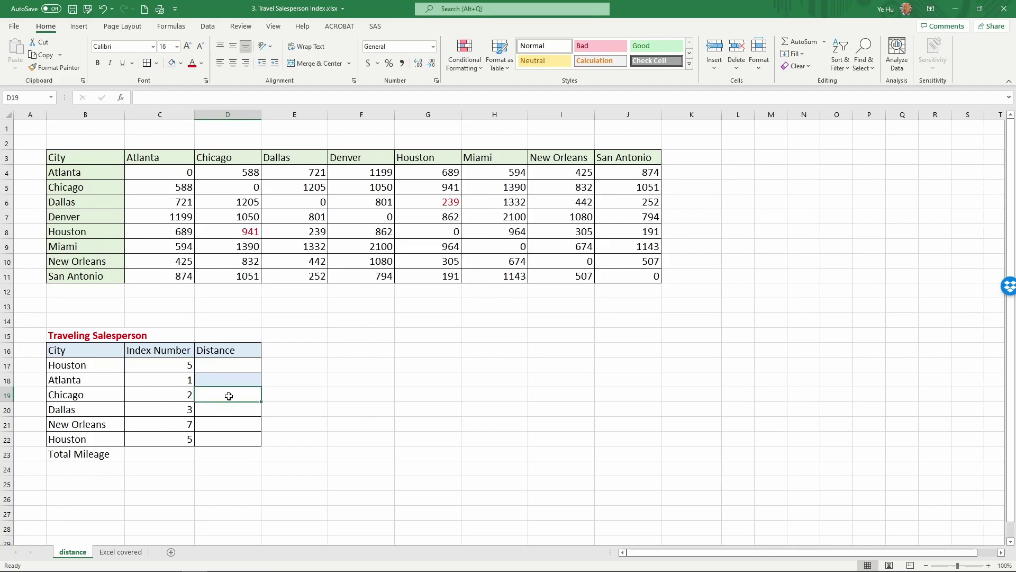
{"action": "left_click", "coordinate": [173, 382]}
{"action": "left_click", "coordinate": [174, 391]}
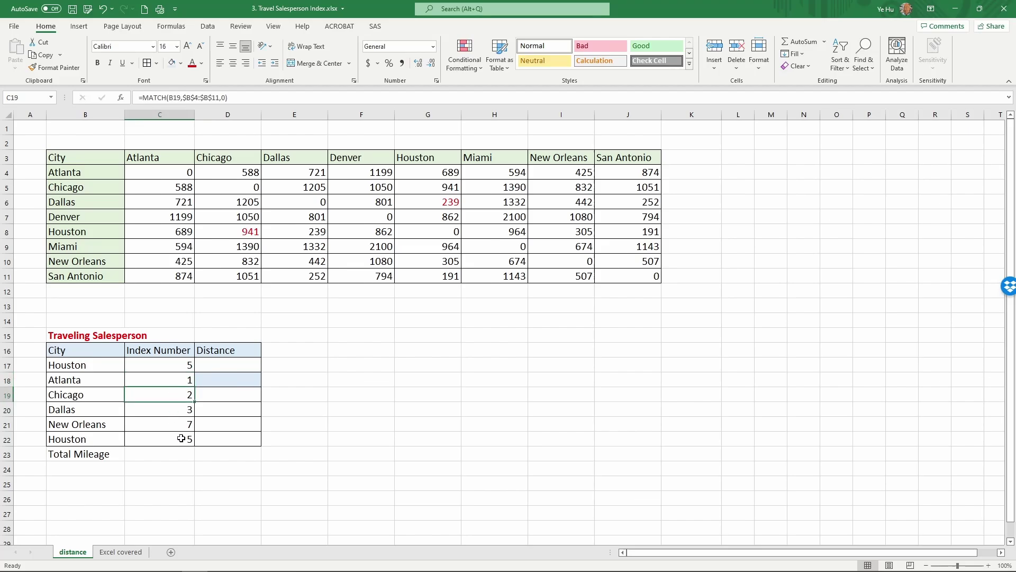
{"action": "left_click", "coordinate": [228, 375]}
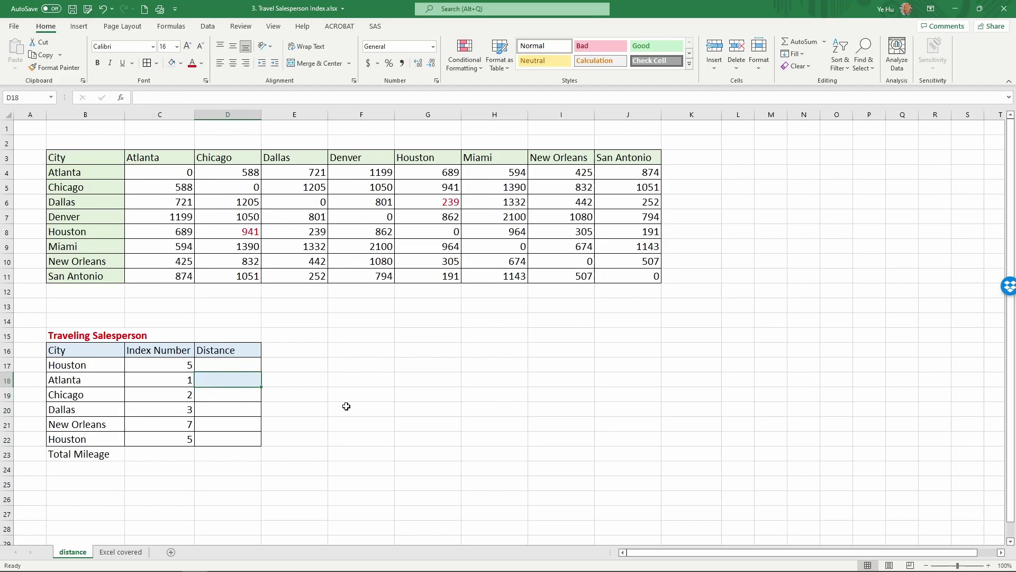
Begin D18's formula as =index($C$4:$J$11, with the distance grid locked absolute
{"action": "type", "text": "="}
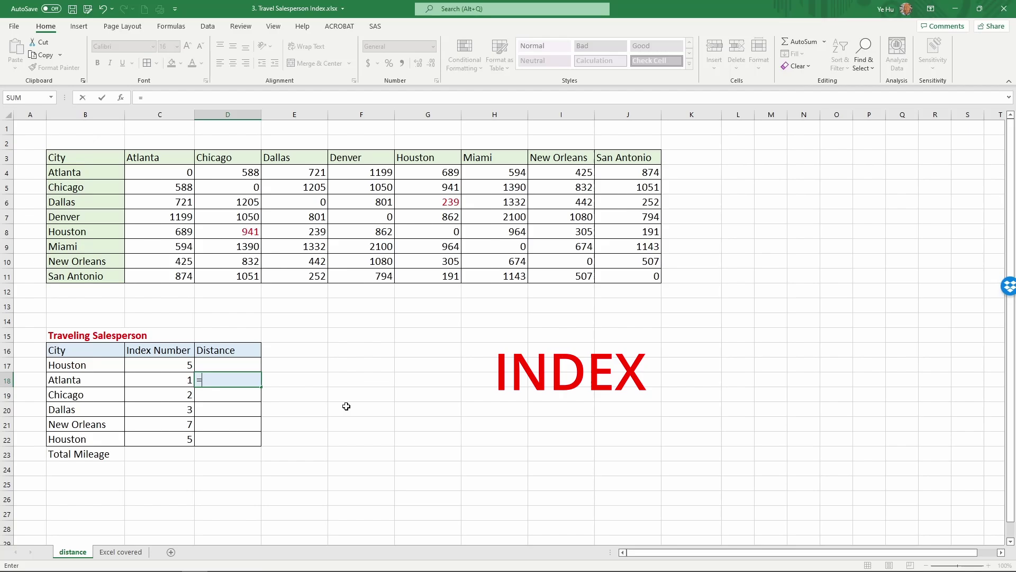
{"action": "type", "text": "index("}
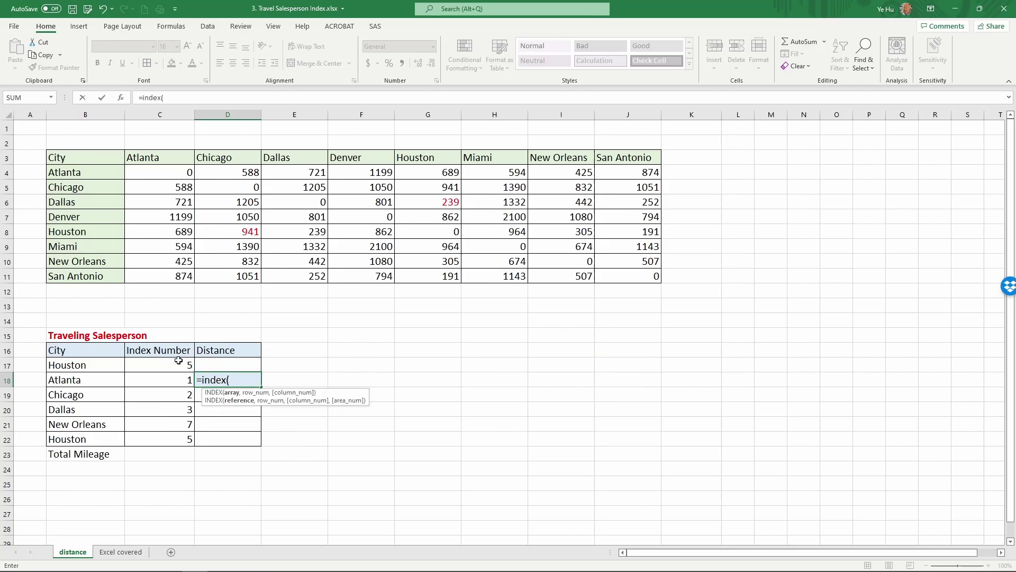
{"action": "left_click", "coordinate": [172, 172]}
{"action": "left_click_drag", "start_coordinate": [172, 172], "coordinate": [614, 267]}
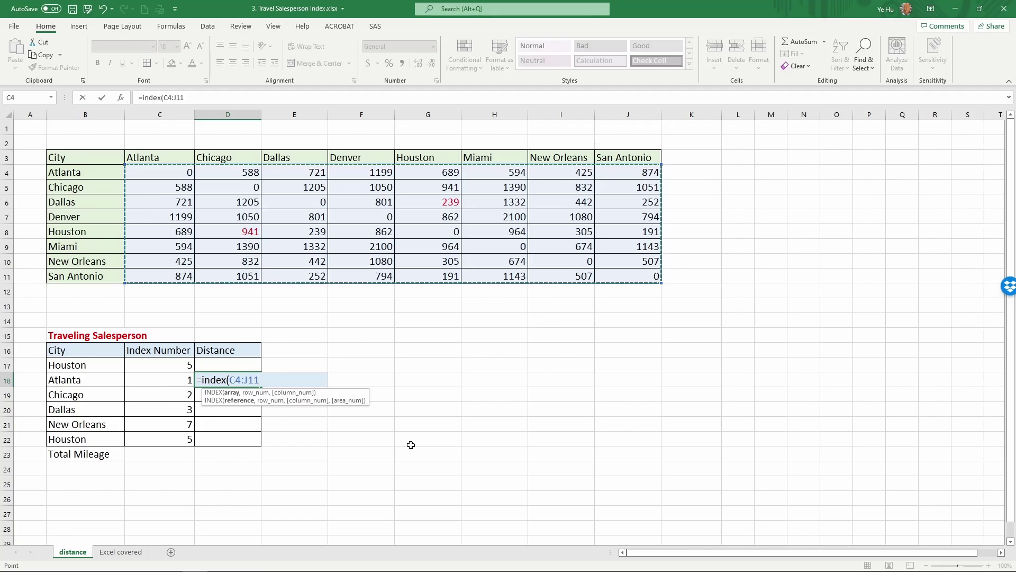
{"action": "key", "text": "F4"}
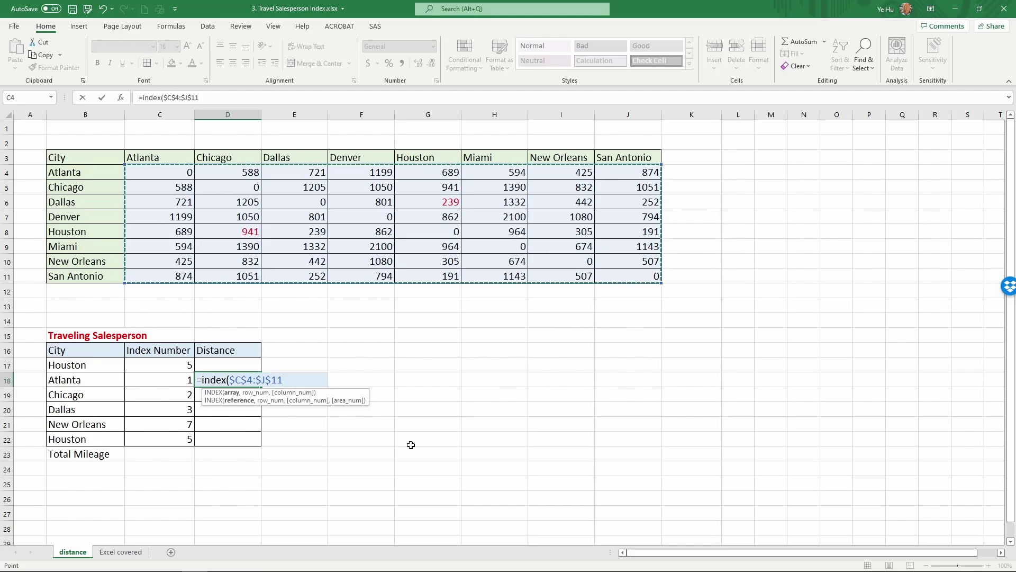
{"action": "type", "text": ","}
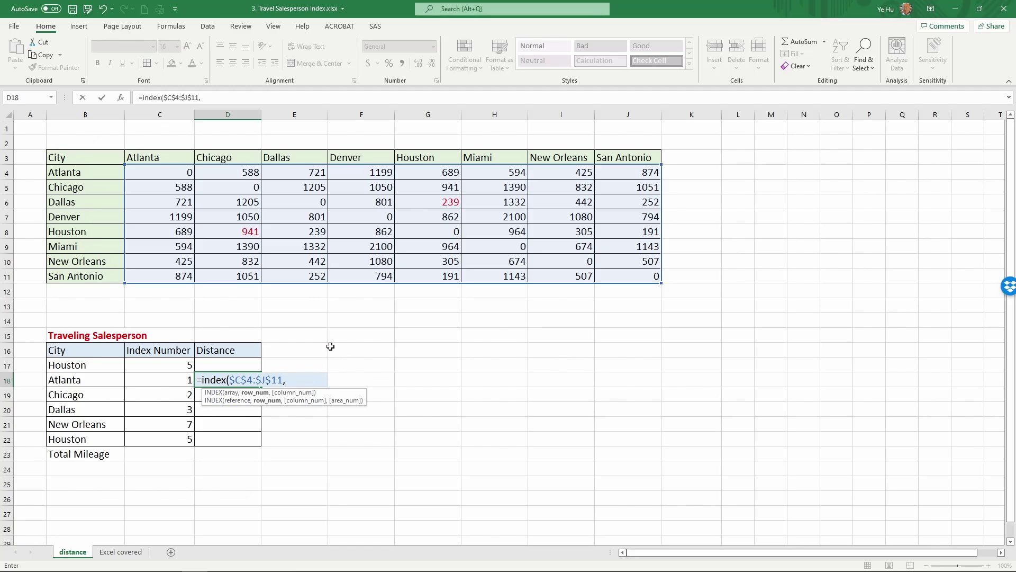
Complete D18 as =INDEX($C$4:$J$11,C17,C18), giving the Houston-to-Atlanta distance 689
{"action": "left_click", "coordinate": [178, 365]}
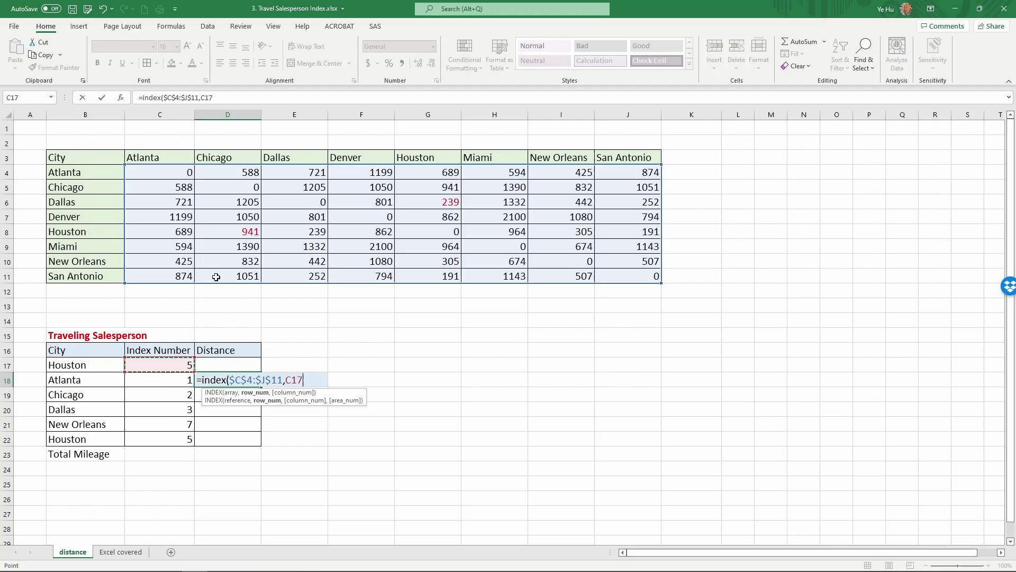
{"action": "type", "text": ","}
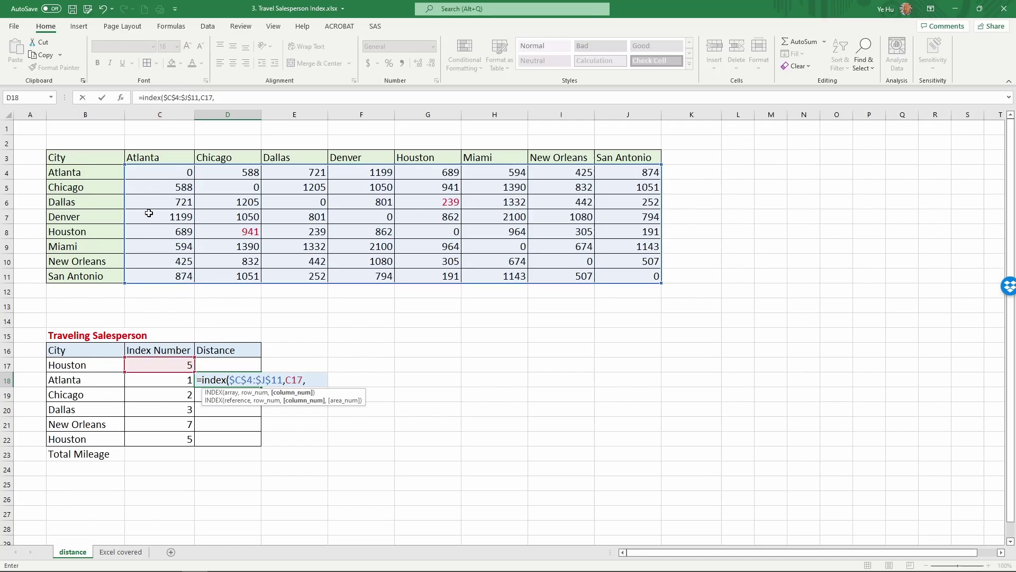
{"action": "left_click", "coordinate": [184, 382]}
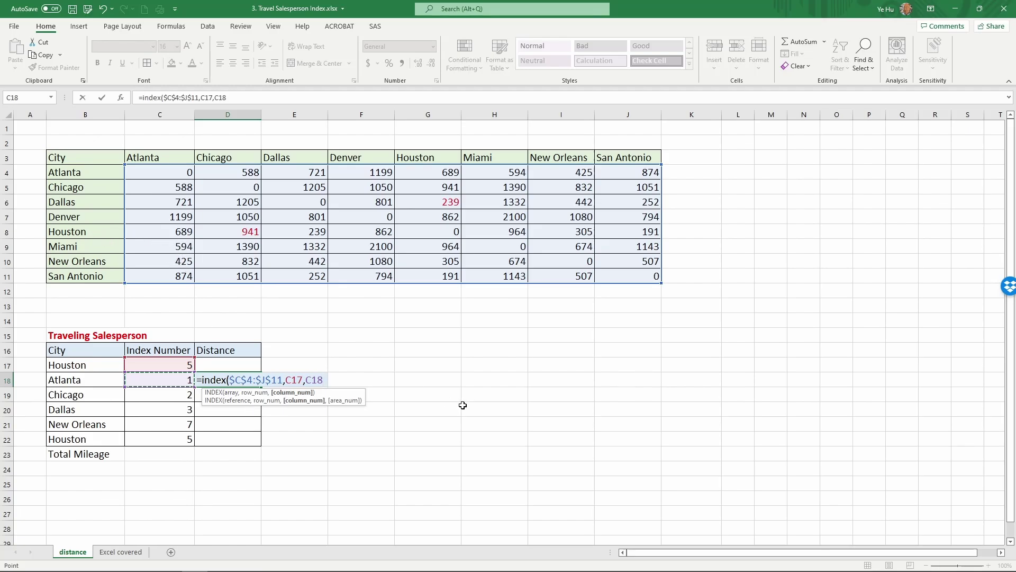
{"action": "type", "text": ")"}
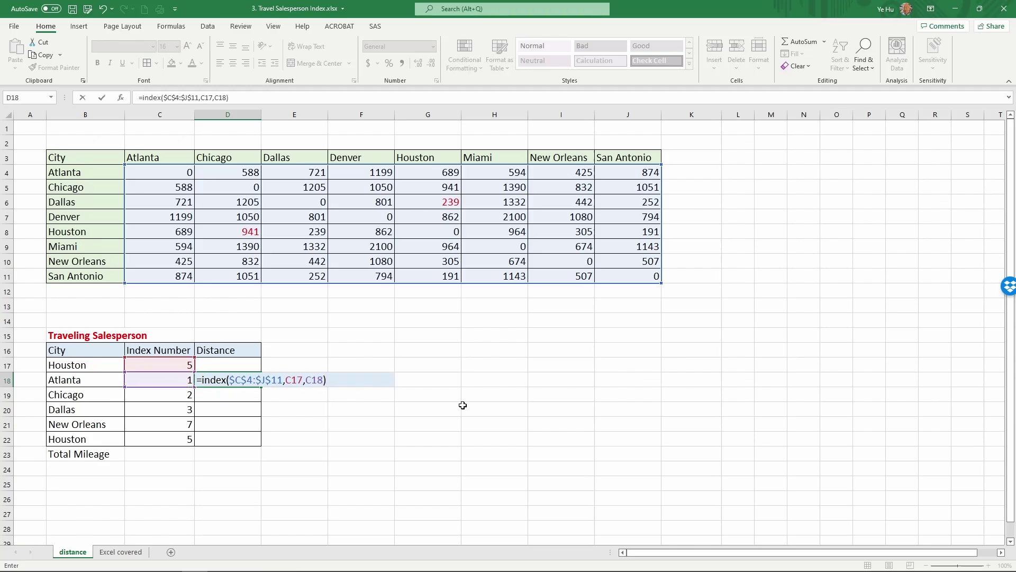
{"action": "key", "text": "Return"}
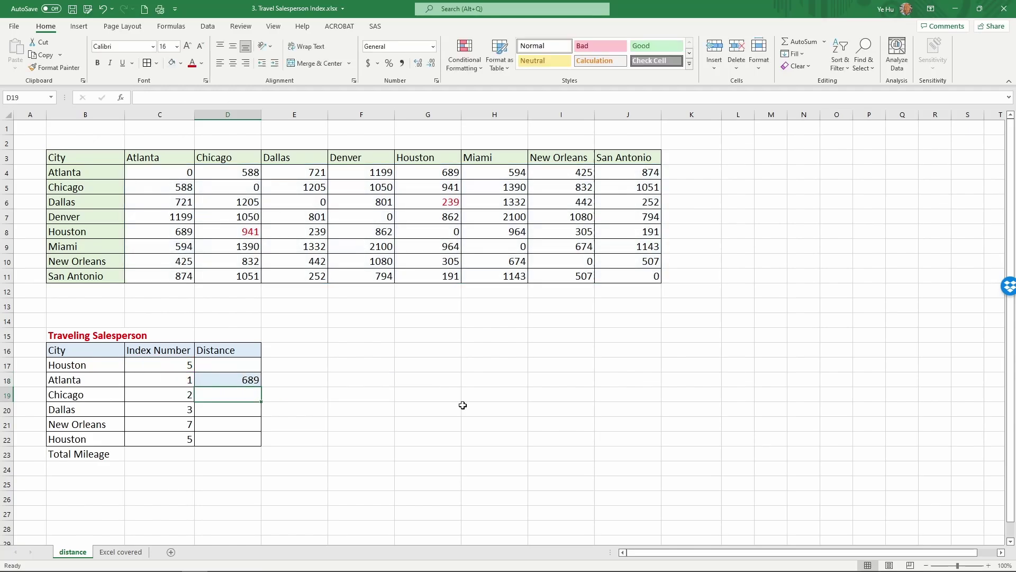
Shade the 689 cell C8 light blue and fill the INDEX formula from D18 down to D22
{"action": "left_click", "coordinate": [168, 240]}
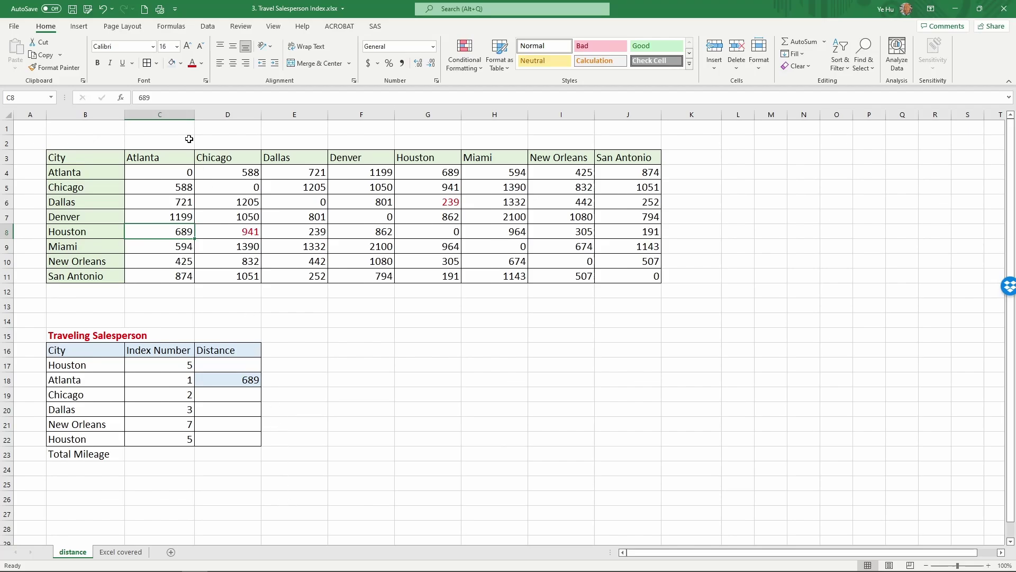
{"action": "left_click", "coordinate": [172, 62]}
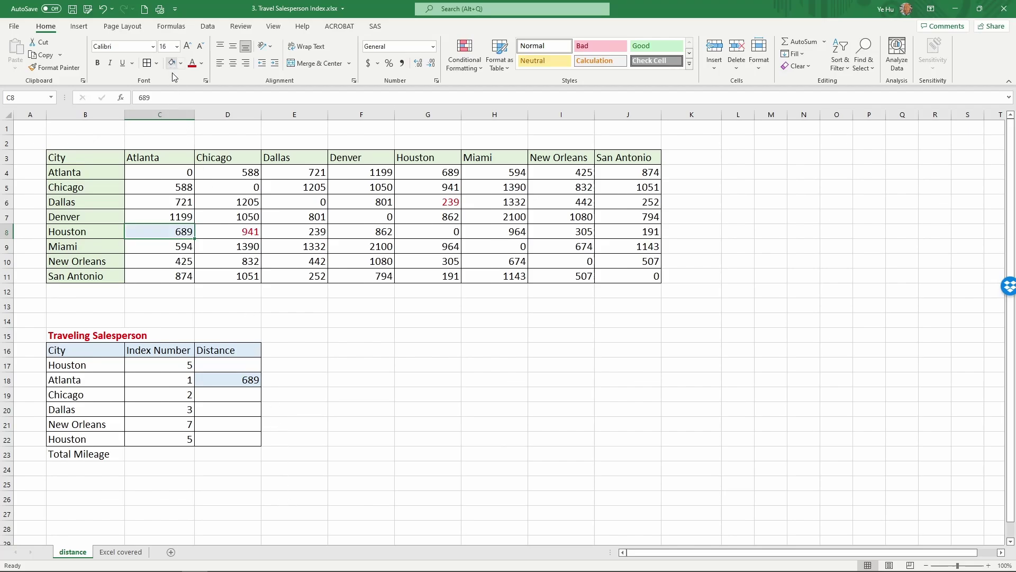
{"action": "left_click", "coordinate": [239, 378]}
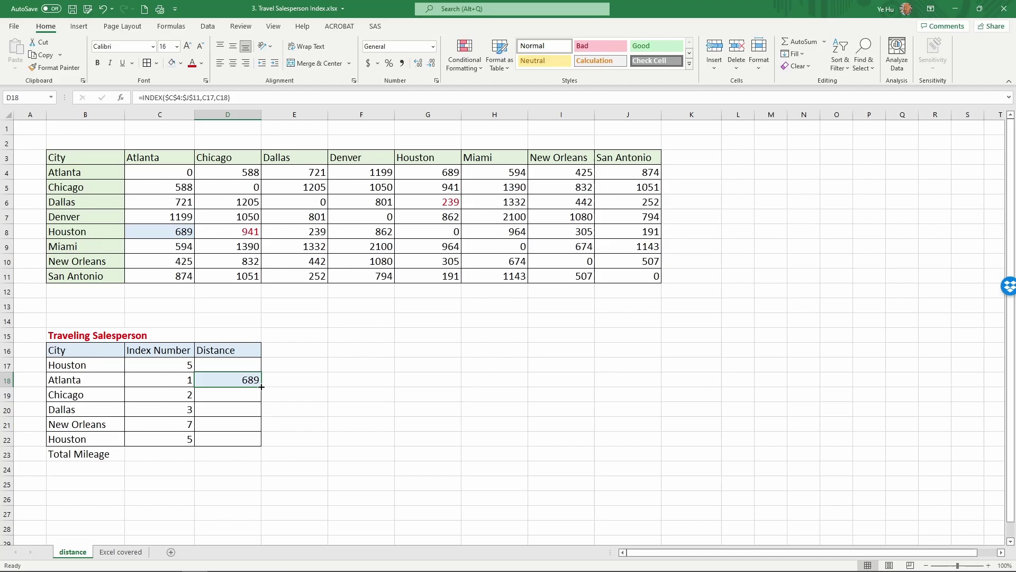
{"action": "left_click_drag", "start_coordinate": [261, 387], "coordinate": [263, 447]}
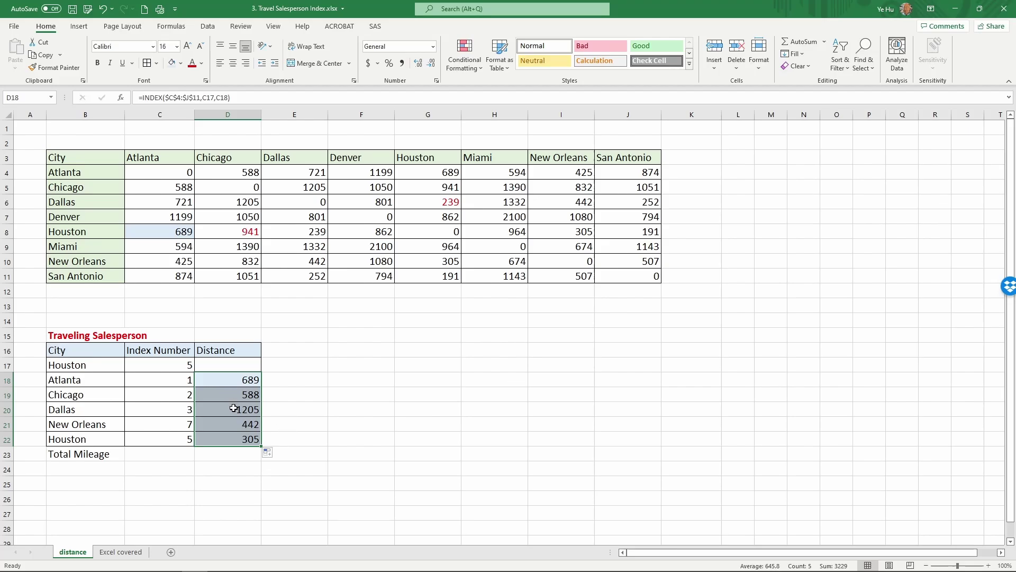
Inspect the copied D20 formula's references and review the distances 689, 588, 1205, 442, 305
{"action": "left_click", "coordinate": [233, 408]}
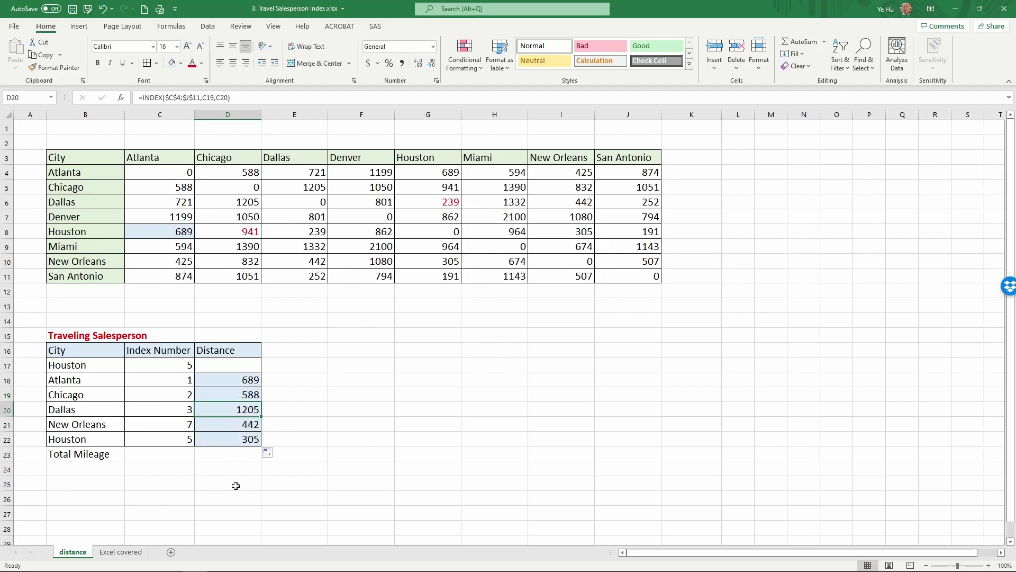
{"action": "left_click", "coordinate": [304, 101]}
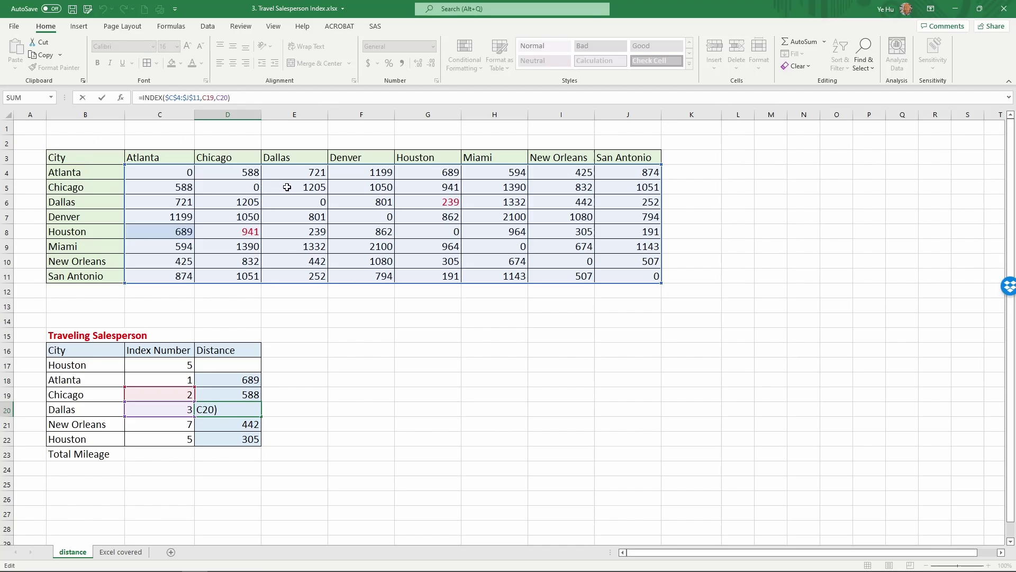
{"action": "key", "text": "Return"}
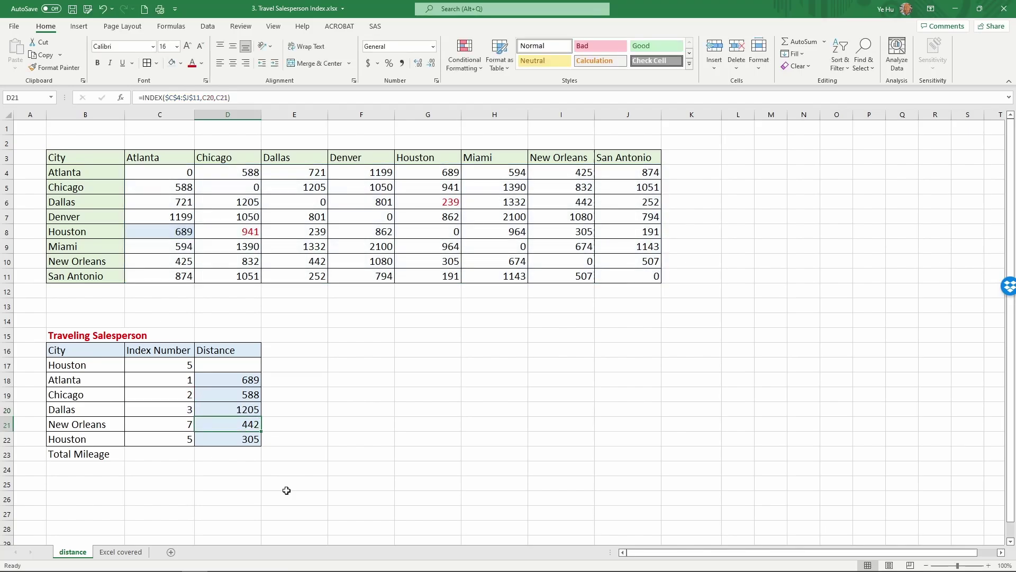
{"action": "left_click", "coordinate": [250, 411]}
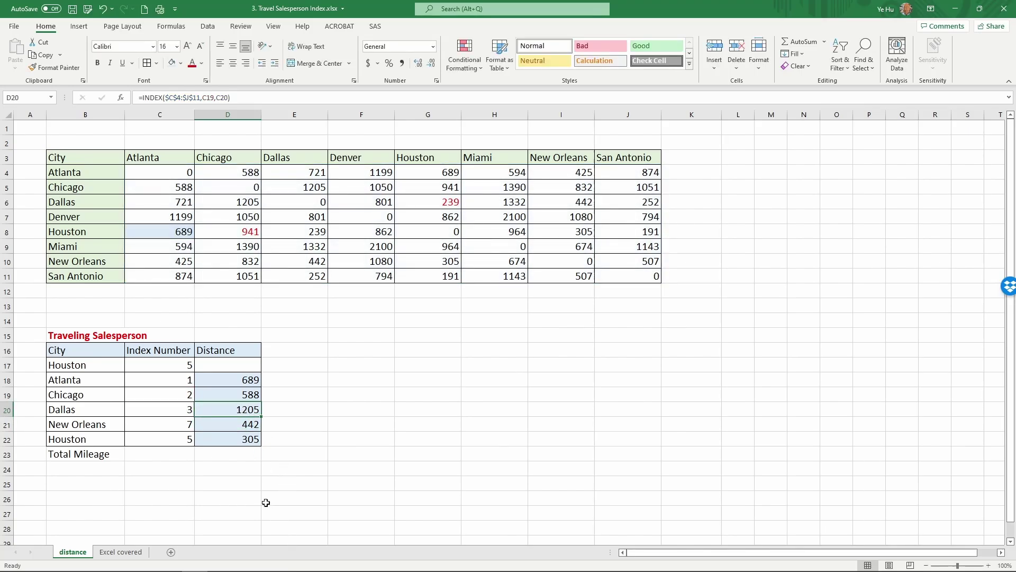
{"action": "left_click_drag", "start_coordinate": [217, 376], "coordinate": [228, 439]}
{"action": "key", "text": "ctrl+v"}
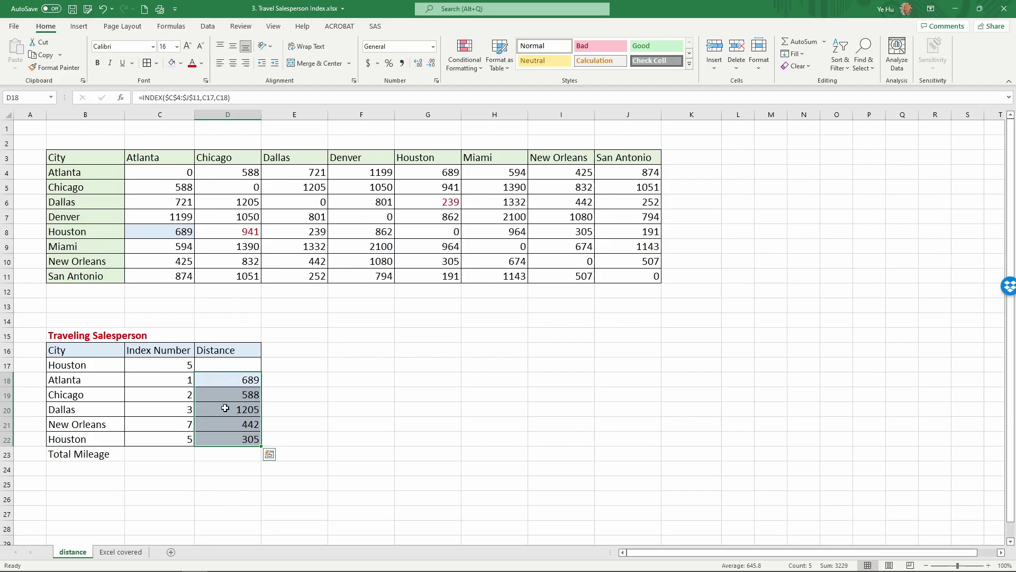
{"action": "key", "text": "Escape"}
Enter =SUM(D18:D22) in D23 for a total mileage of 3229
{"action": "left_click", "coordinate": [236, 456]}
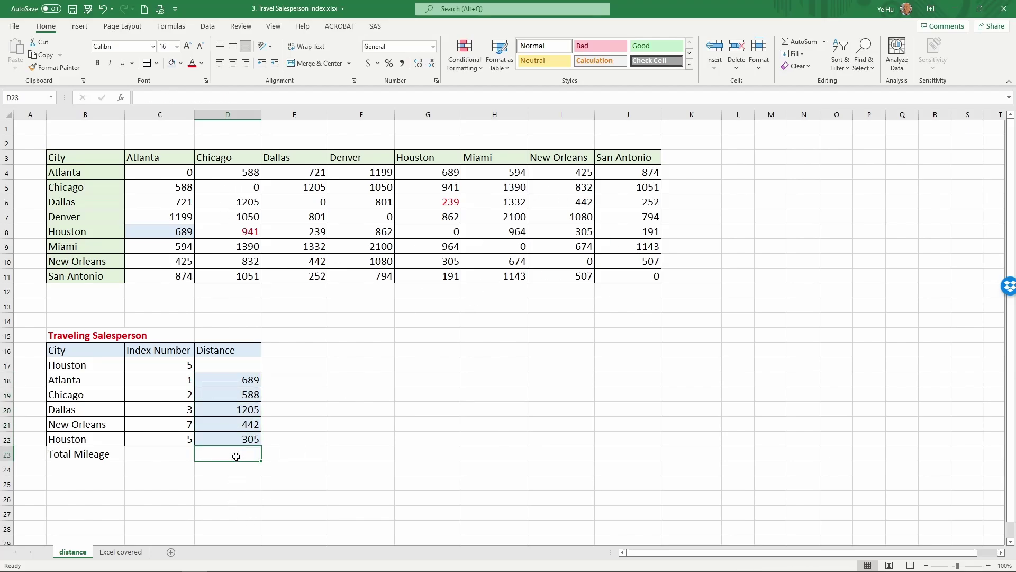
{"action": "type", "text": "="}
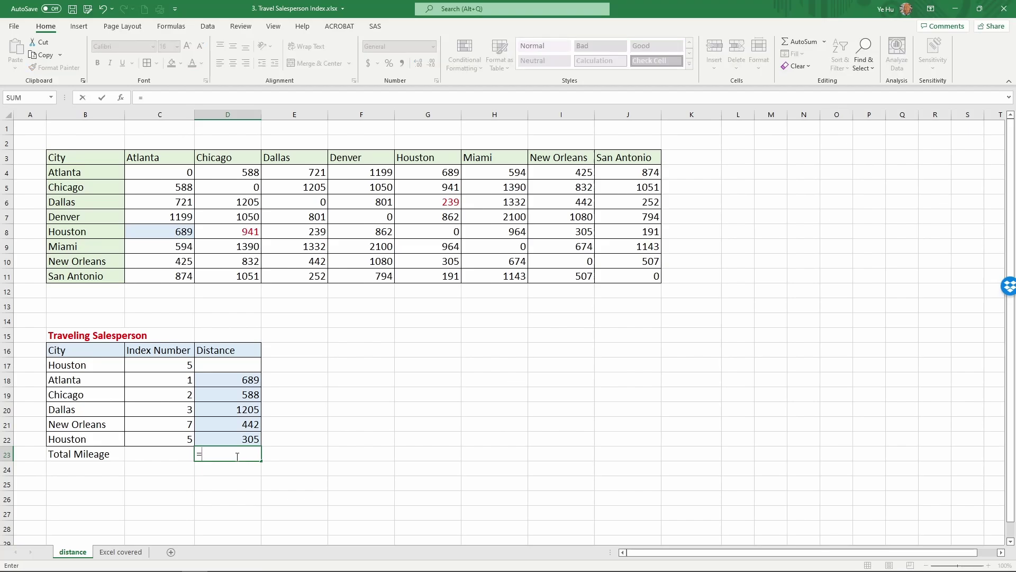
{"action": "type", "text": "sum("}
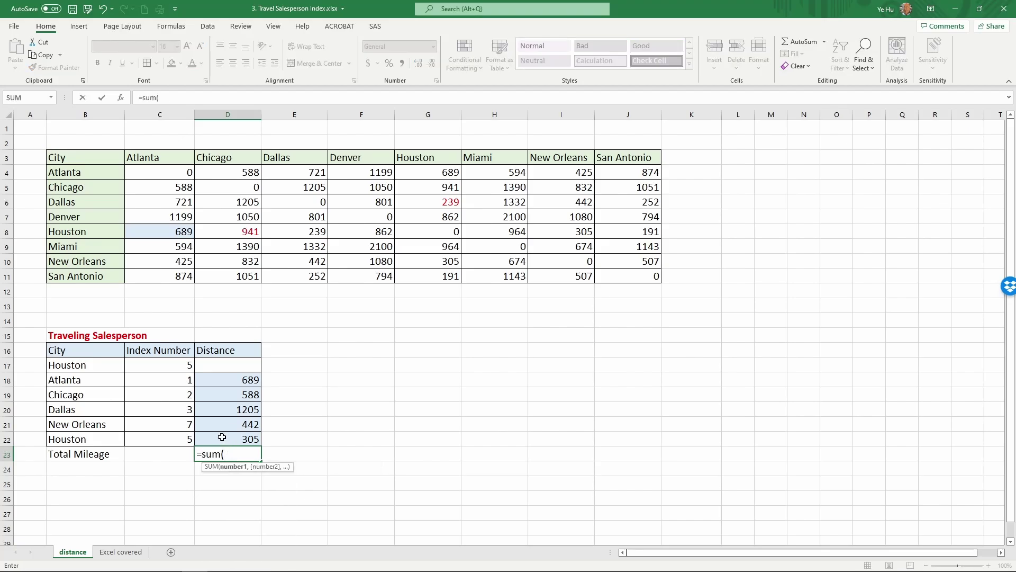
{"action": "left_click_drag", "start_coordinate": [218, 442], "coordinate": [249, 381]}
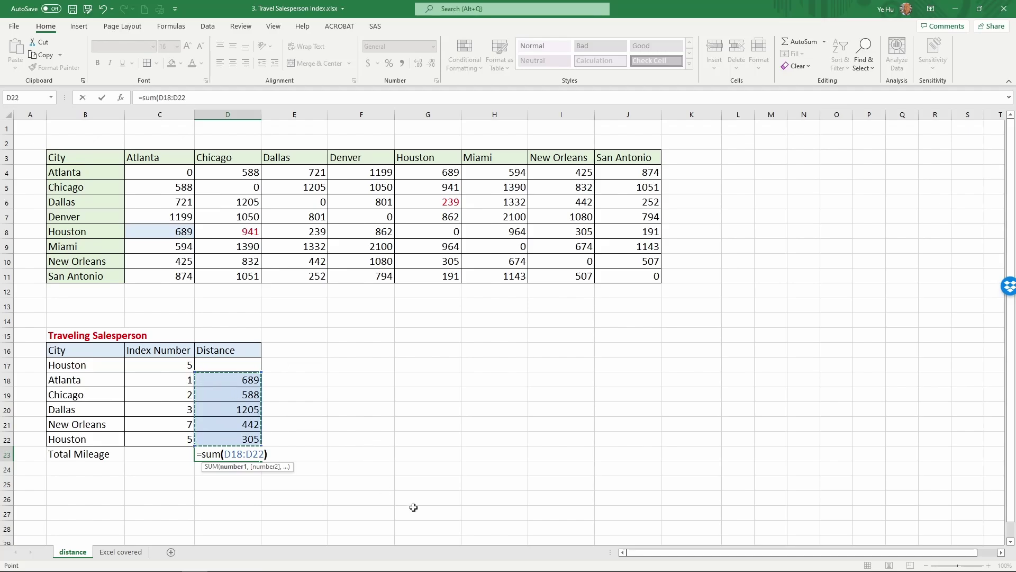
{"action": "type", "text": ")"}
{"action": "key", "text": "Return"}
{"action": "key", "text": "Up"}
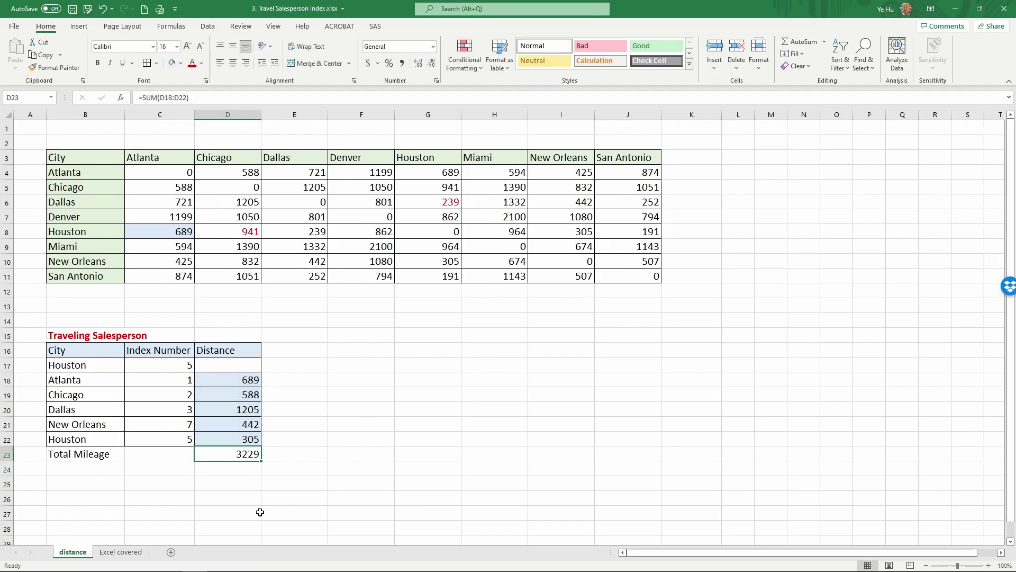